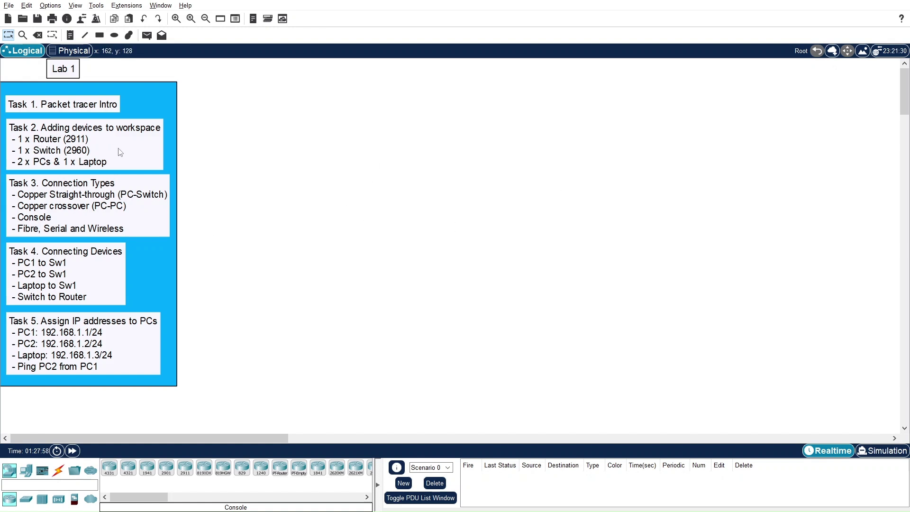
pyautogui.moveTo(310, 160); pyautogui.dragTo(413, 205)
pyautogui.click(61, 472)
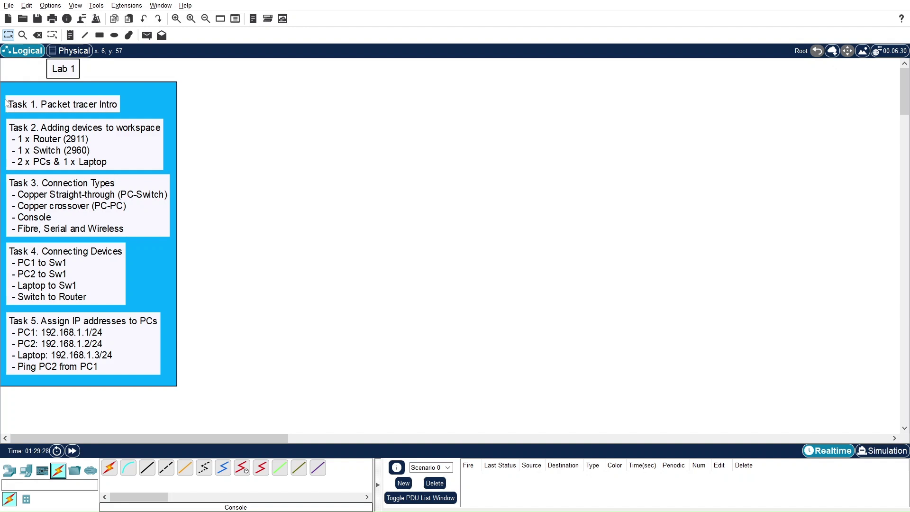
pyautogui.click(8, 7)
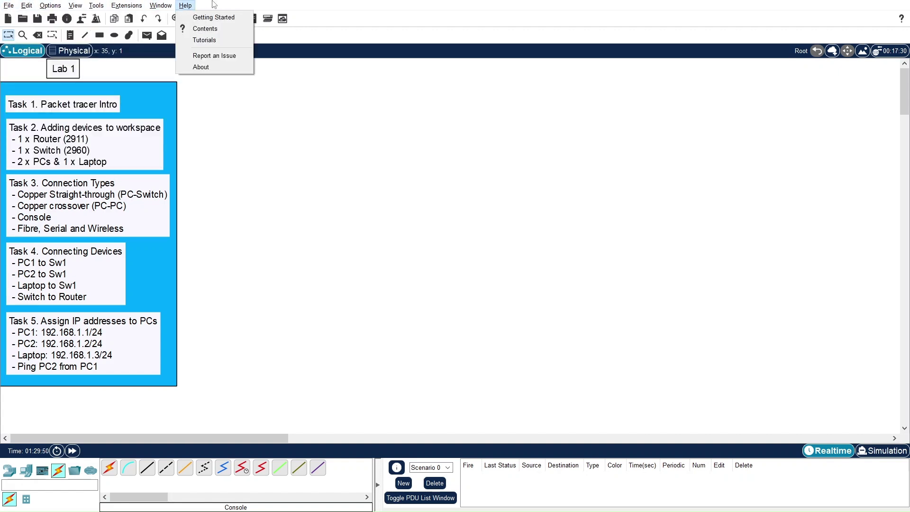
pyautogui.click(185, 5)
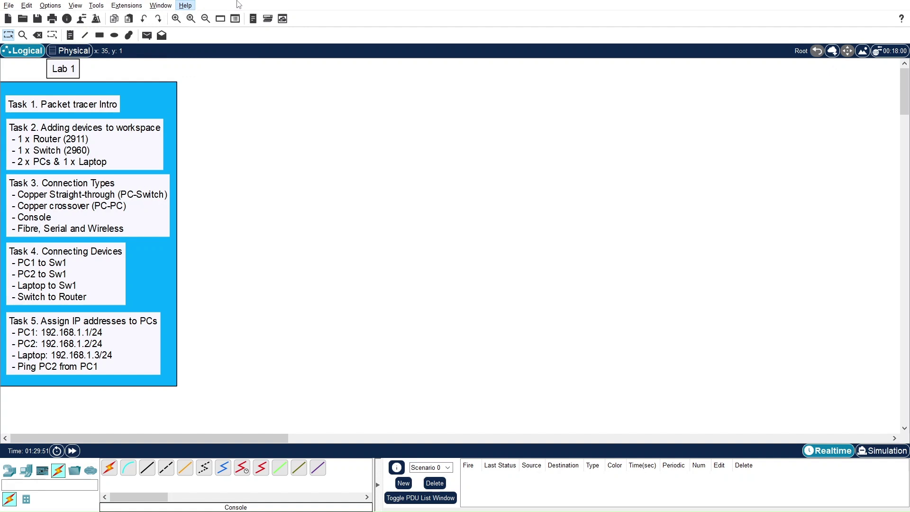
pyautogui.click(10, 7)
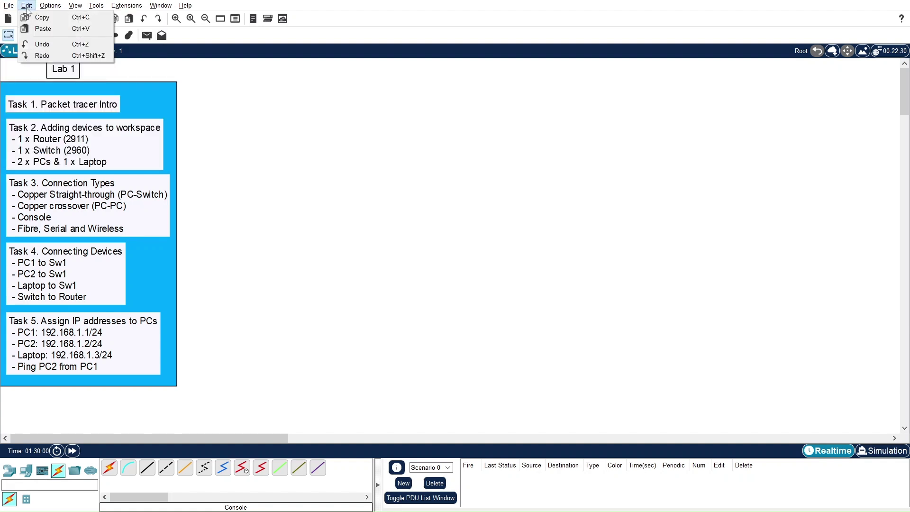
pyautogui.moveTo(62, 4)
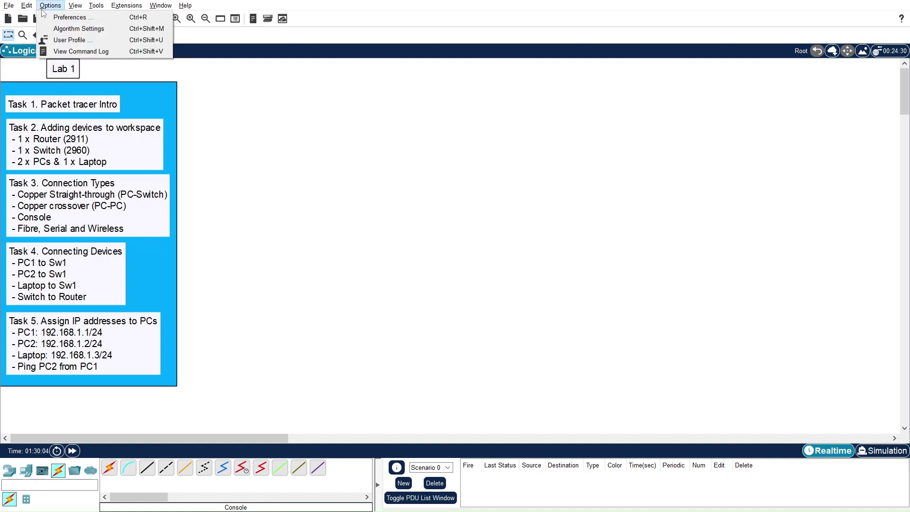
pyautogui.moveTo(185, 5)
pyautogui.click(303, 18)
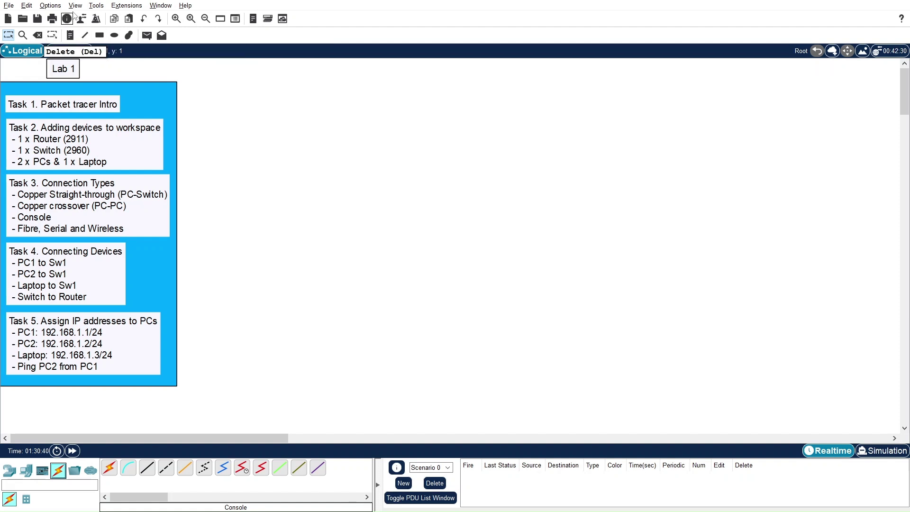
pyautogui.click(118, 9)
pyautogui.moveTo(99, 8)
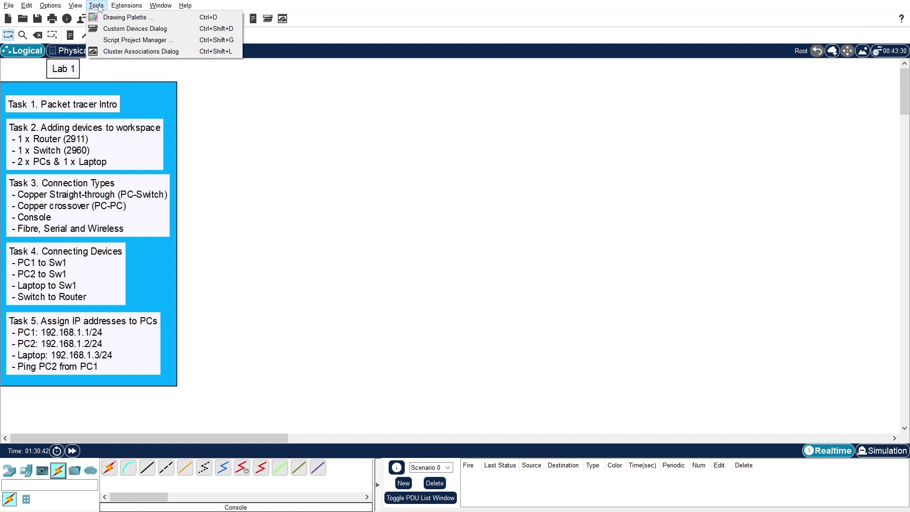
pyautogui.click(283, 46)
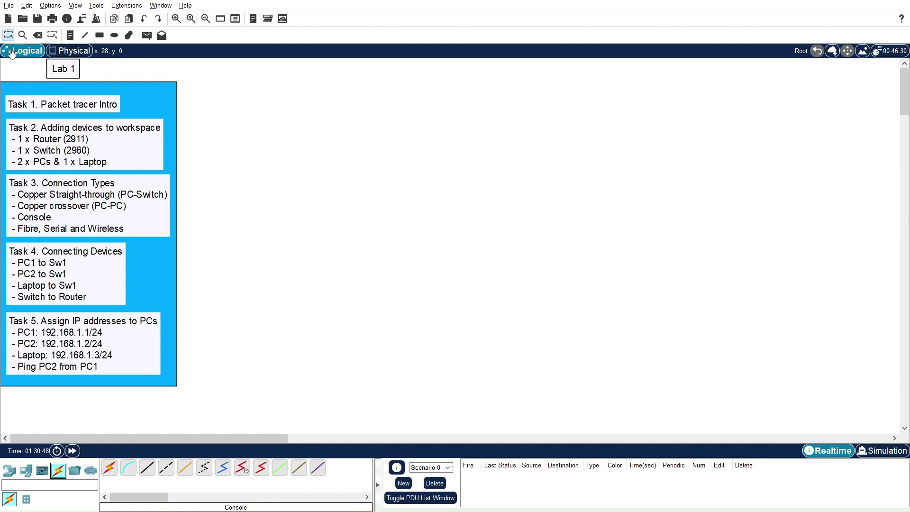
pyautogui.moveTo(17, 62); pyautogui.dragTo(213, 227)
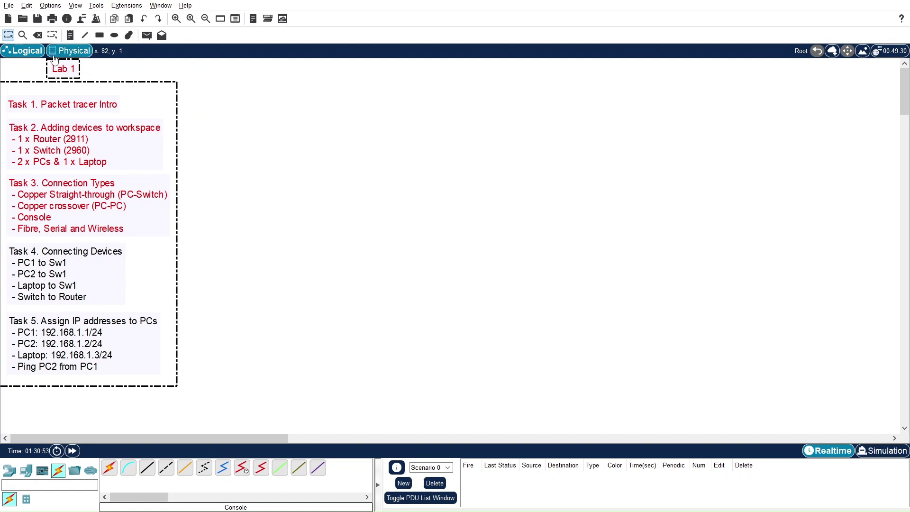
pyautogui.click(38, 36)
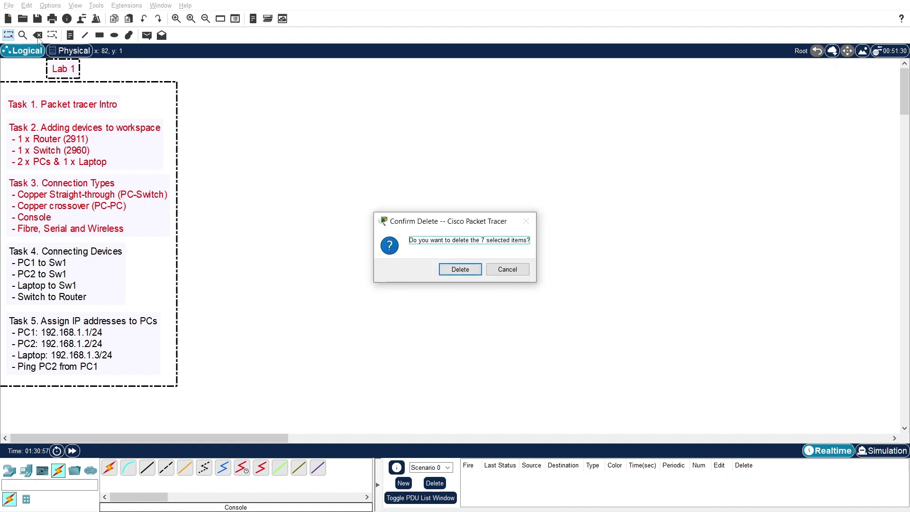
pyautogui.click(507, 270)
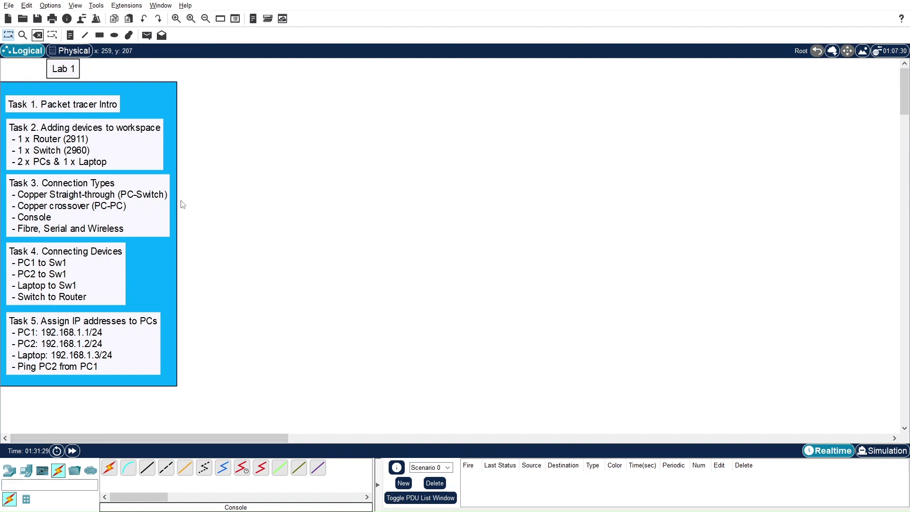
# Examine the available routers, switches, hubs, wireless devices, security devices, components and connection types in the device catalogue.
pyautogui.click(8, 472)
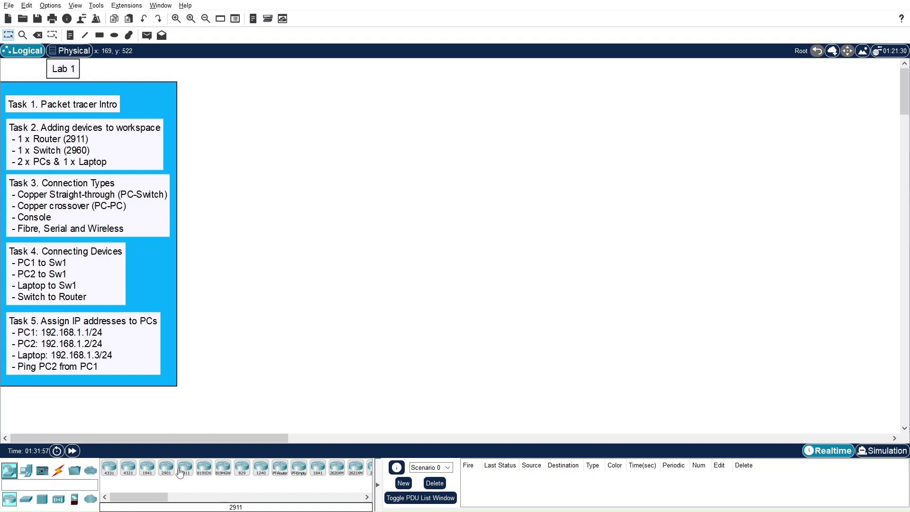
pyautogui.click(26, 500)
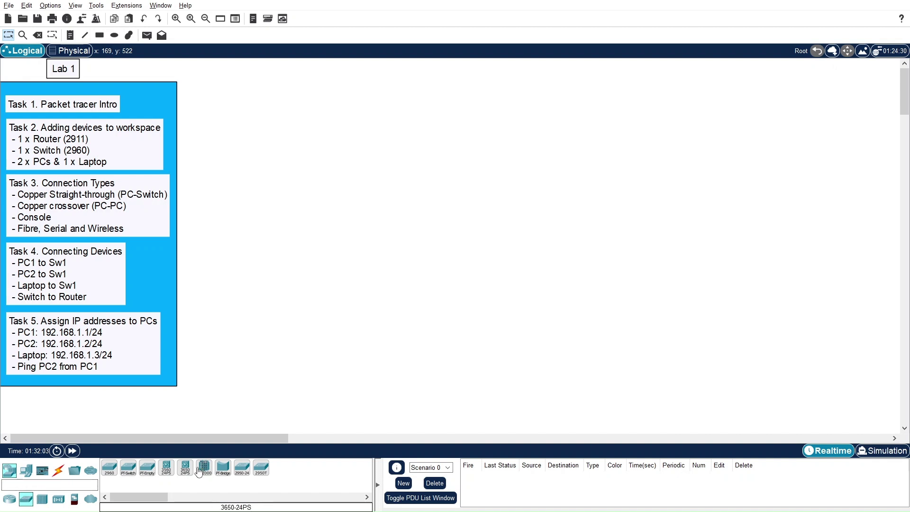
pyautogui.click(41, 498)
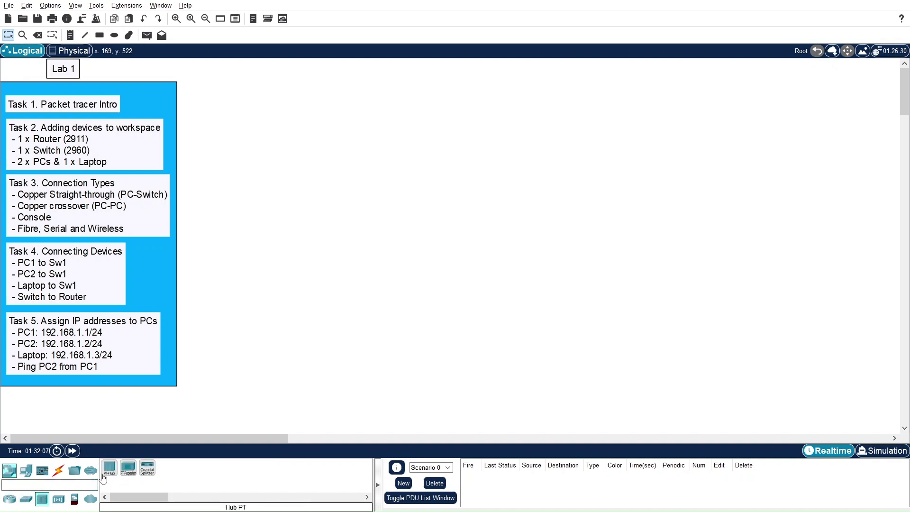
pyautogui.click(59, 500)
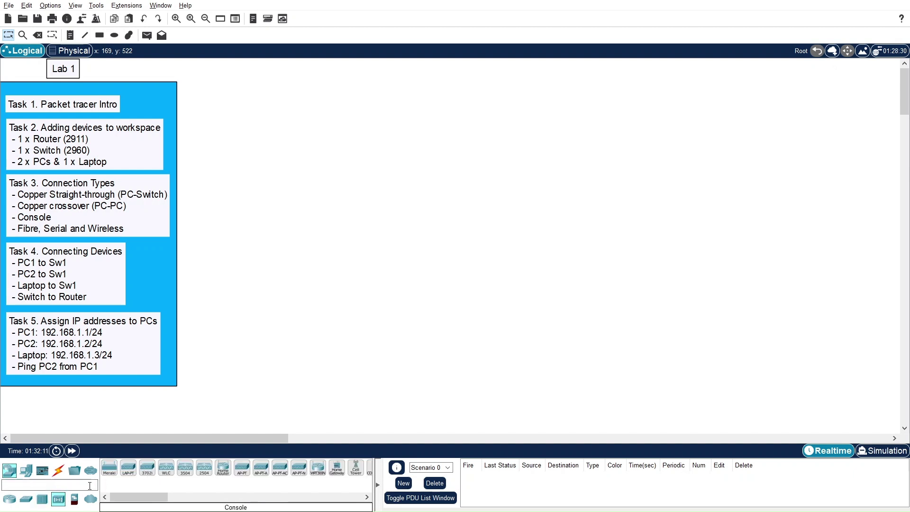
pyautogui.click(74, 499)
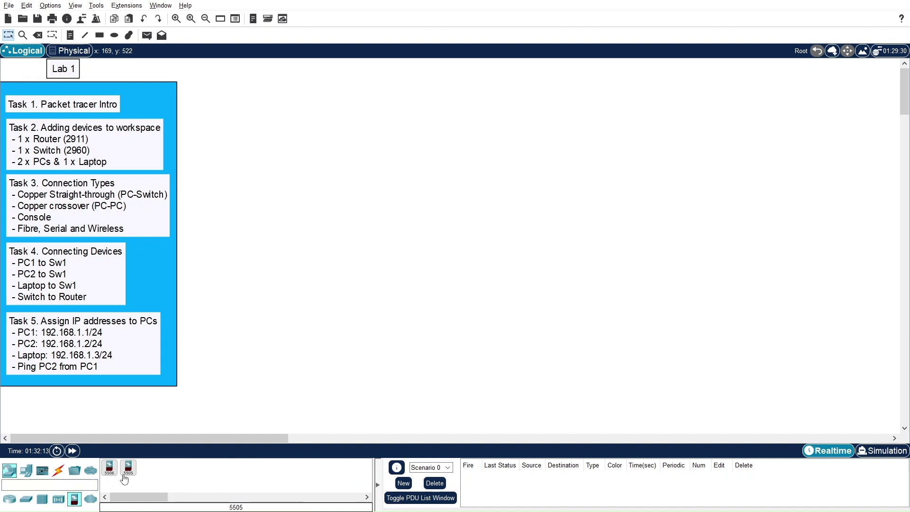
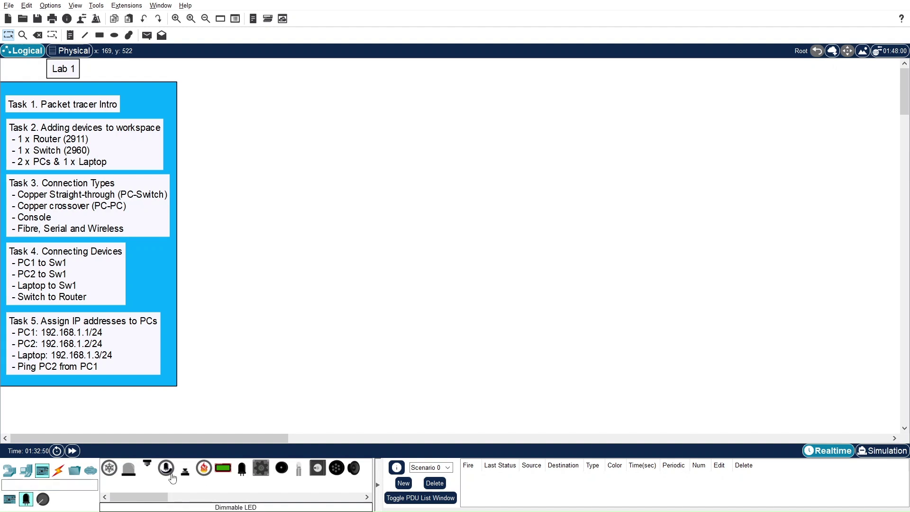
pyautogui.click(57, 471)
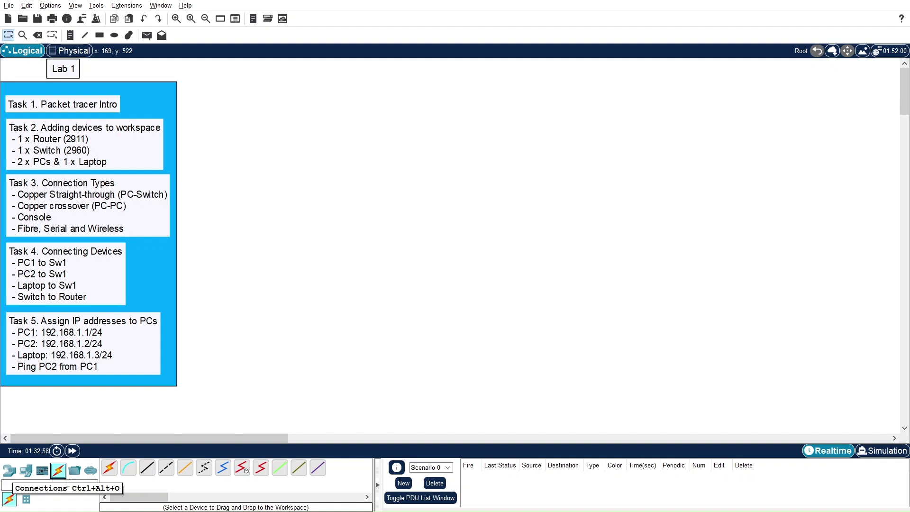
pyautogui.click(109, 471)
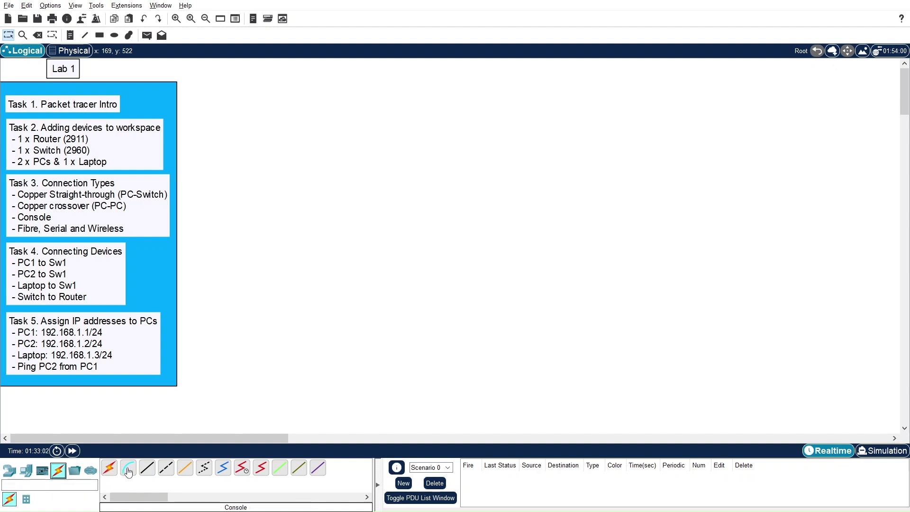
pyautogui.click(129, 472)
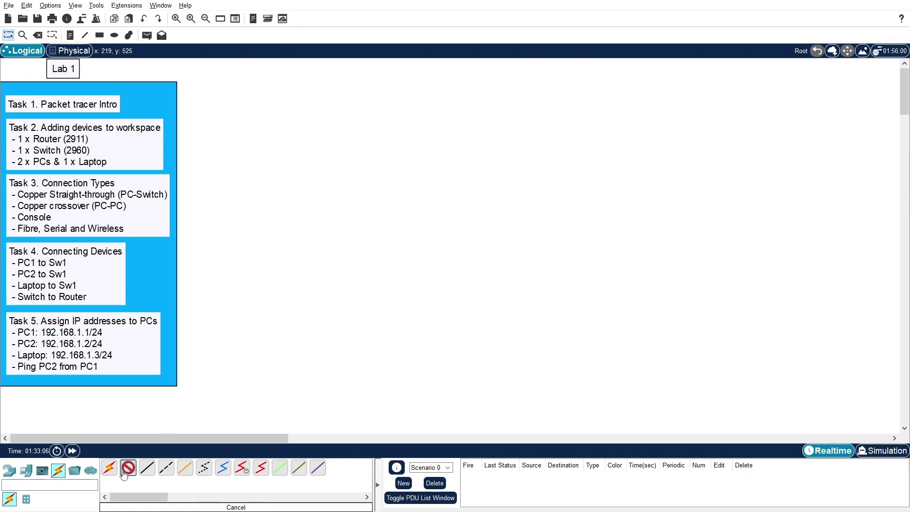
pyautogui.click(111, 473)
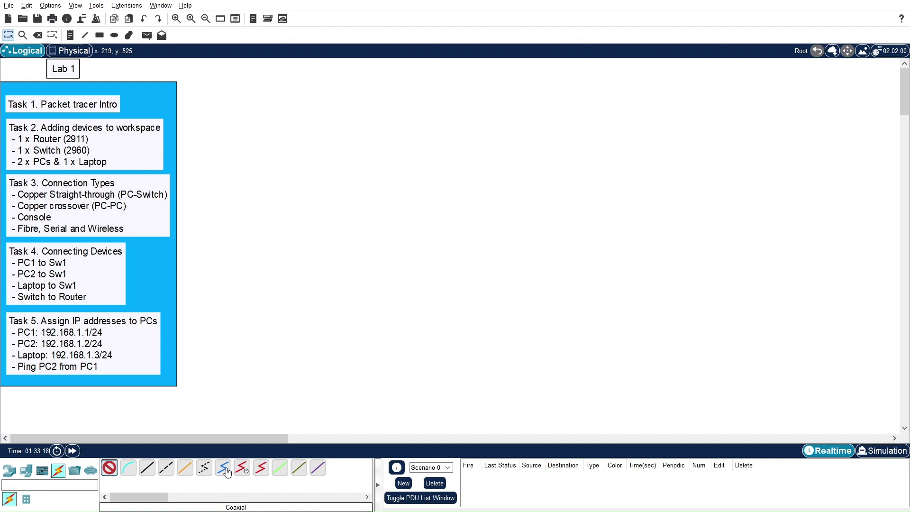
pyautogui.click(109, 468)
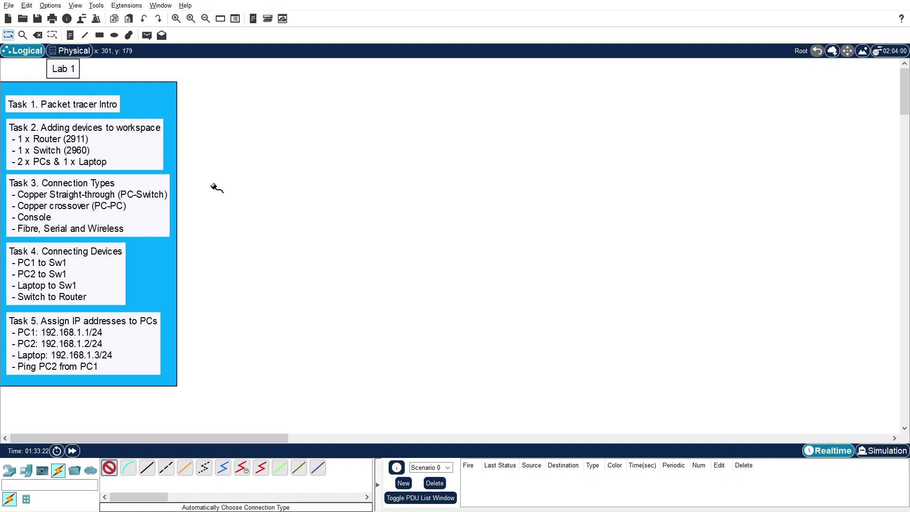
pyautogui.press('Escape')
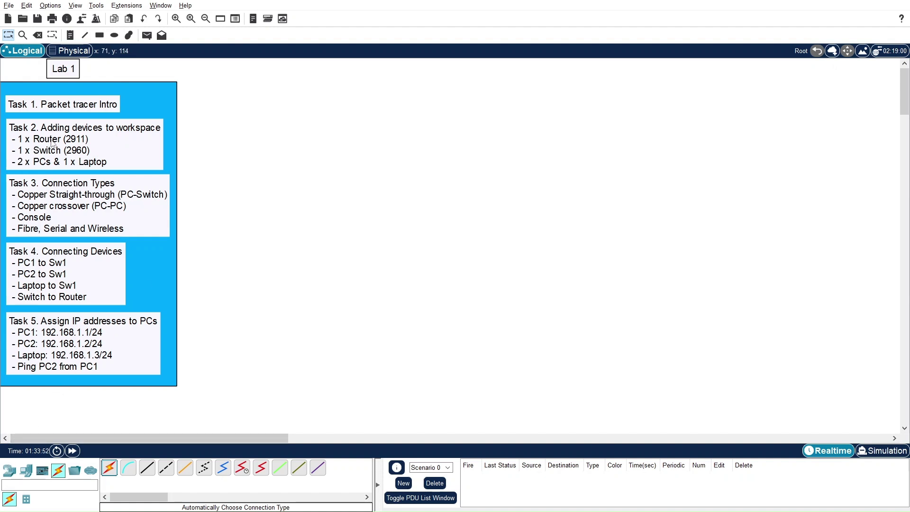
# Add a 2911 router to the workspace and place a 2960 switch directly below it.
pyautogui.click(8, 471)
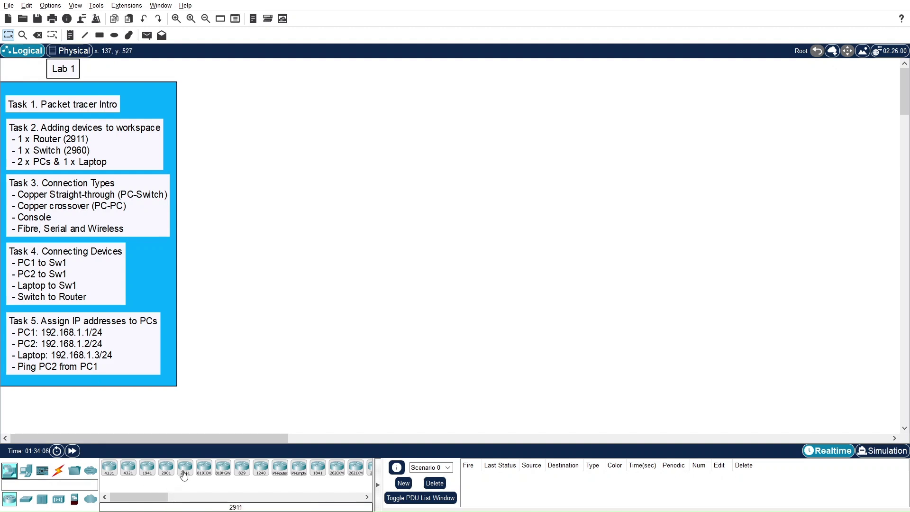
pyautogui.moveTo(185, 468); pyautogui.dragTo(391, 167)
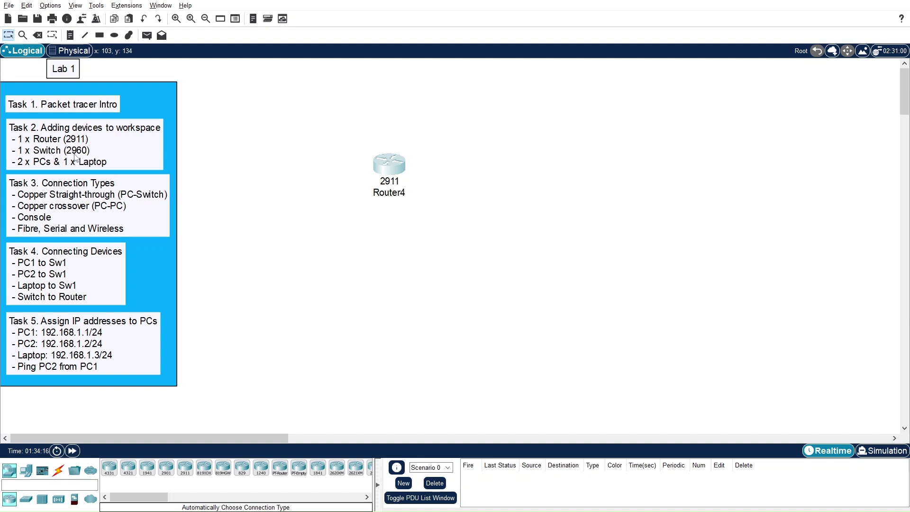
pyautogui.click(27, 500)
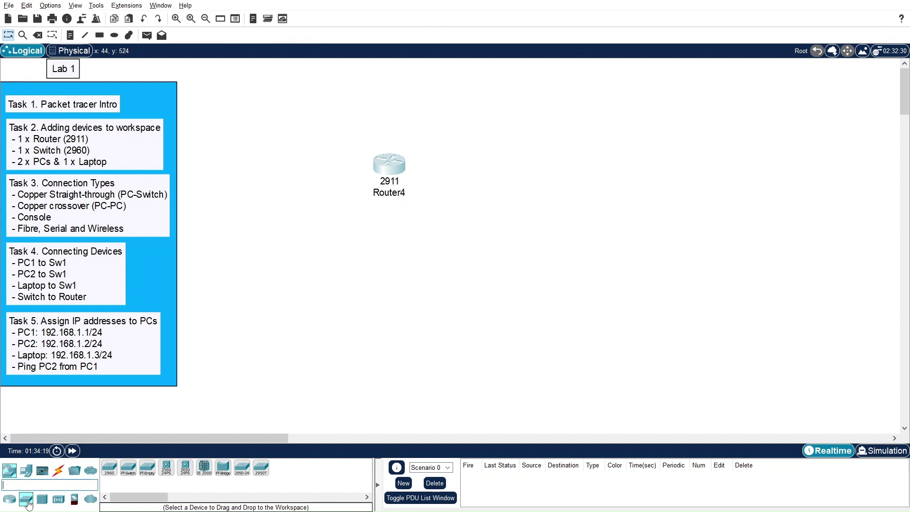
pyautogui.click(109, 468)
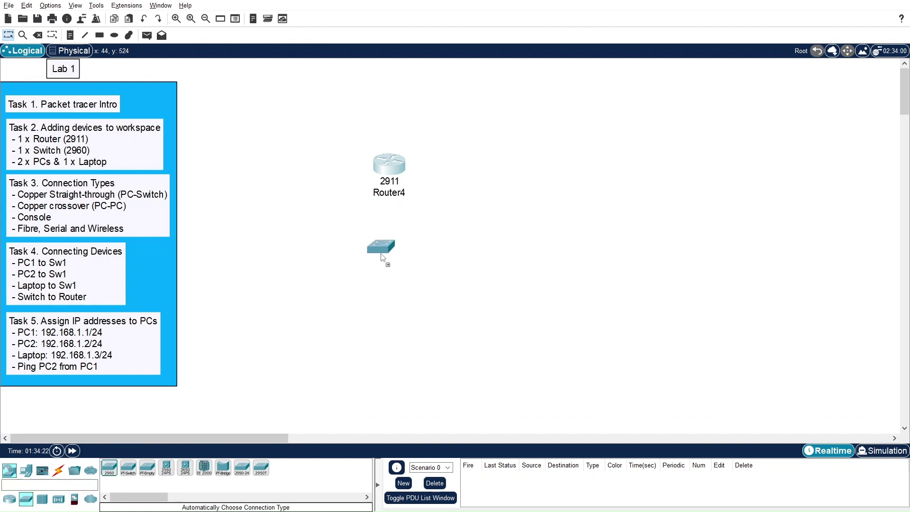
pyautogui.click(392, 247)
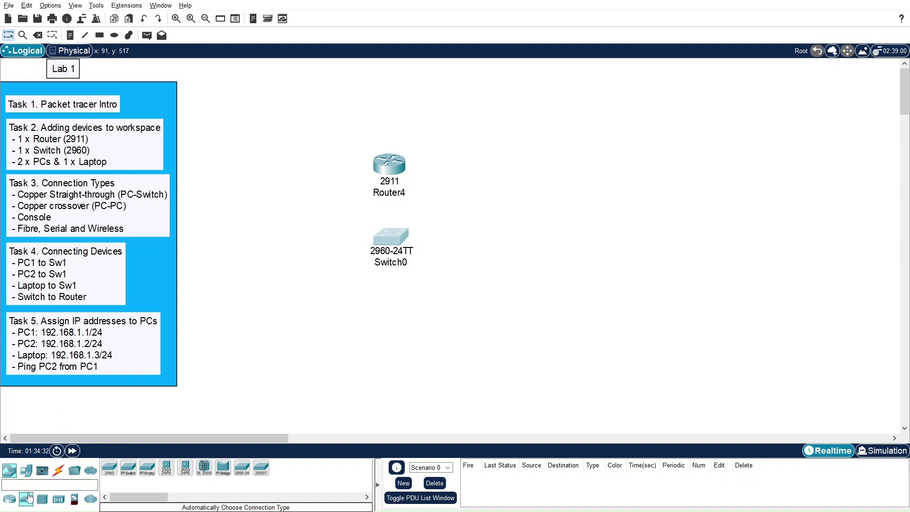
# Add two PCs side by side in a row below the switch.
pyautogui.click(26, 470)
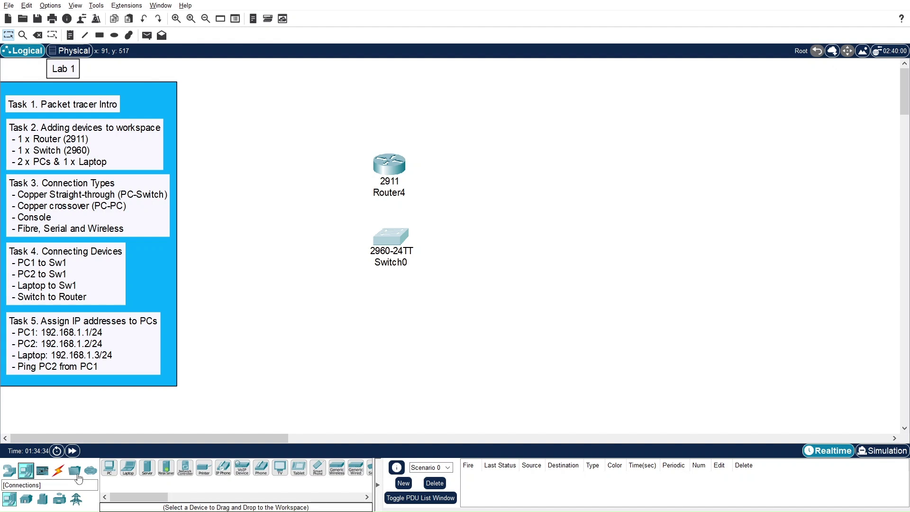
pyautogui.click(109, 467)
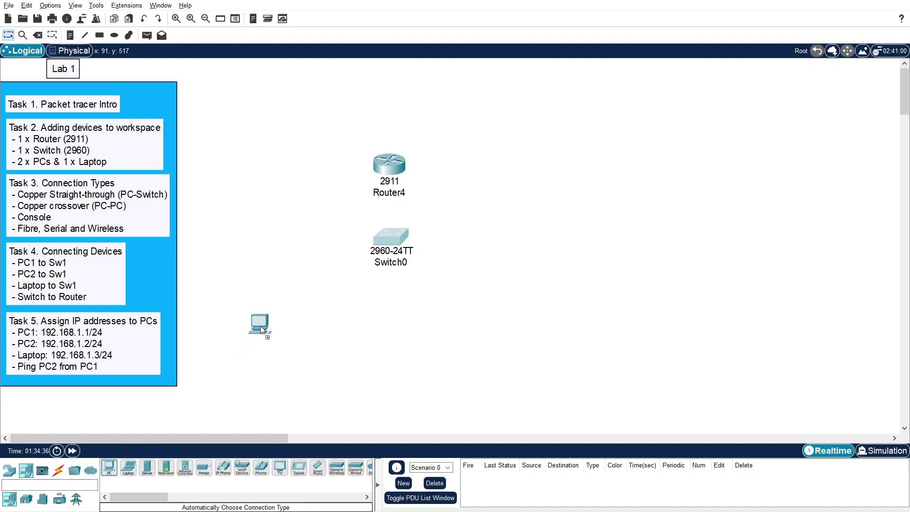
pyautogui.click(266, 327)
pyautogui.moveTo(267, 327); pyautogui.dragTo(271, 319)
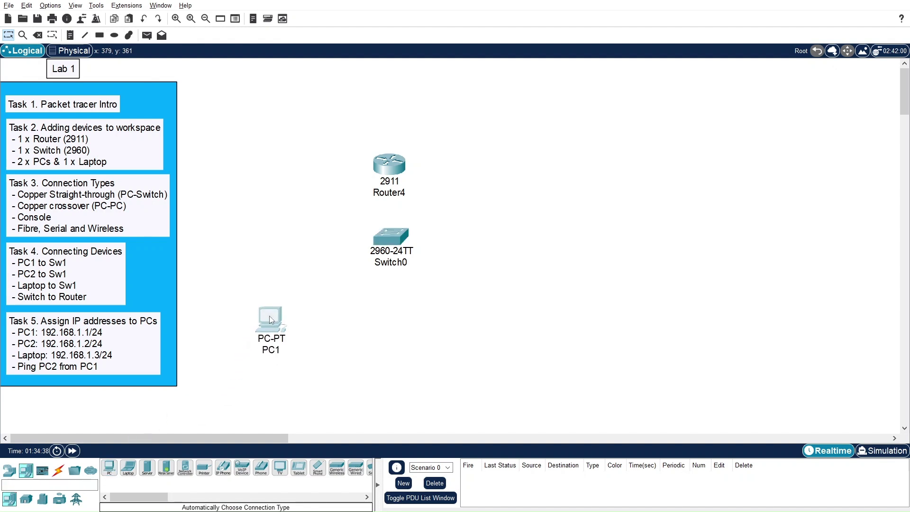
pyautogui.click(109, 468)
pyautogui.click(362, 326)
pyautogui.moveTo(362, 325); pyautogui.dragTo(359, 317)
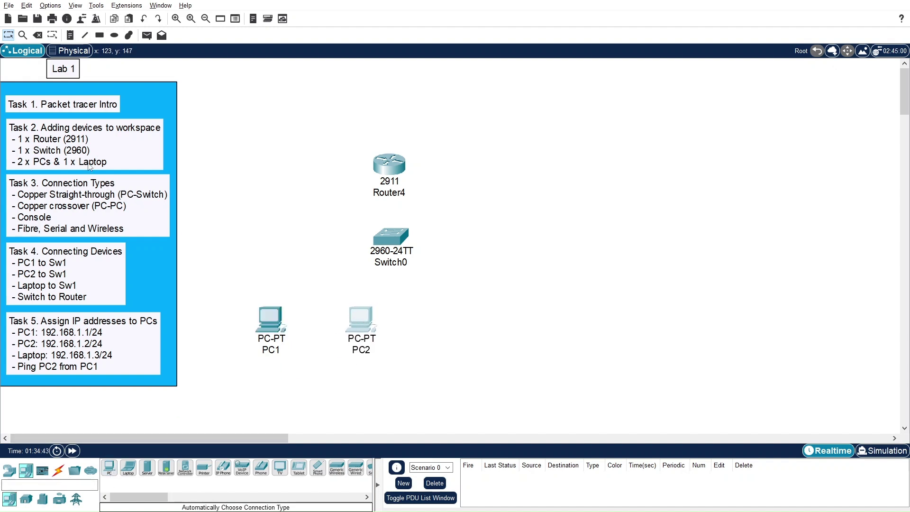
# Add a laptop to the right of the second PC and align it with the PC row.
pyautogui.click(128, 468)
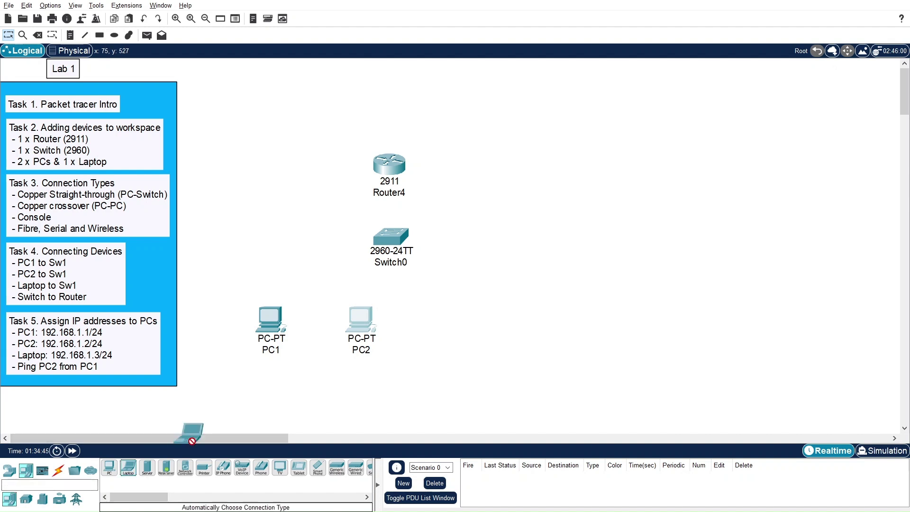
pyautogui.click(463, 326)
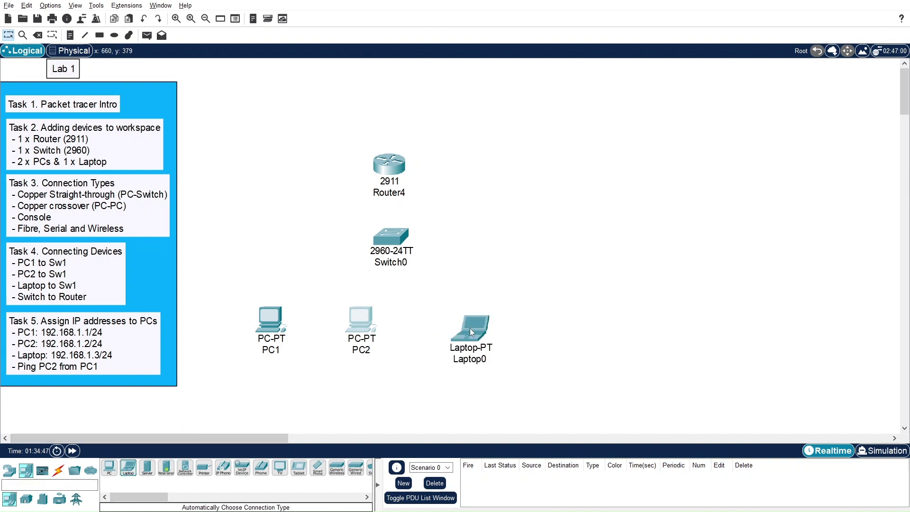
pyautogui.moveTo(470, 328); pyautogui.dragTo(461, 318)
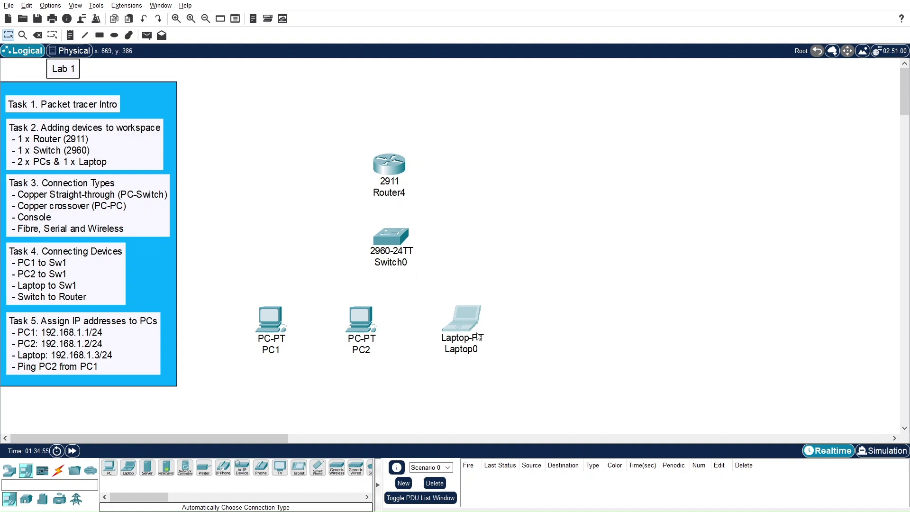
# Space out the two PCs and the laptop so they sit wider apart in the row below the switch.
pyautogui.moveTo(476, 331); pyautogui.dragTo(493, 329)
pyautogui.moveTo(362, 327); pyautogui.dragTo(374, 329)
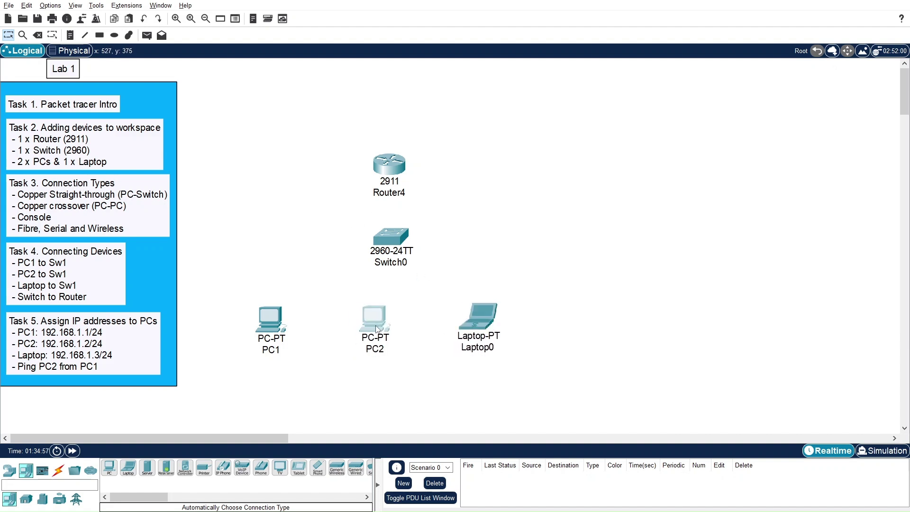
pyautogui.moveTo(279, 331); pyautogui.dragTo(288, 331)
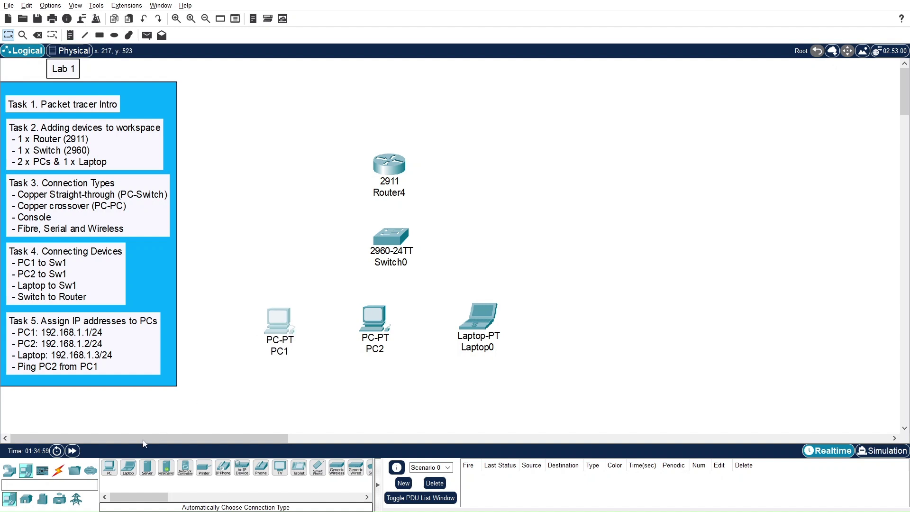
# Connect PC1's FastEthernet0 port to the switch's FastEthernet0/1 port with a copper straight-through cable.
pyautogui.click(9, 472)
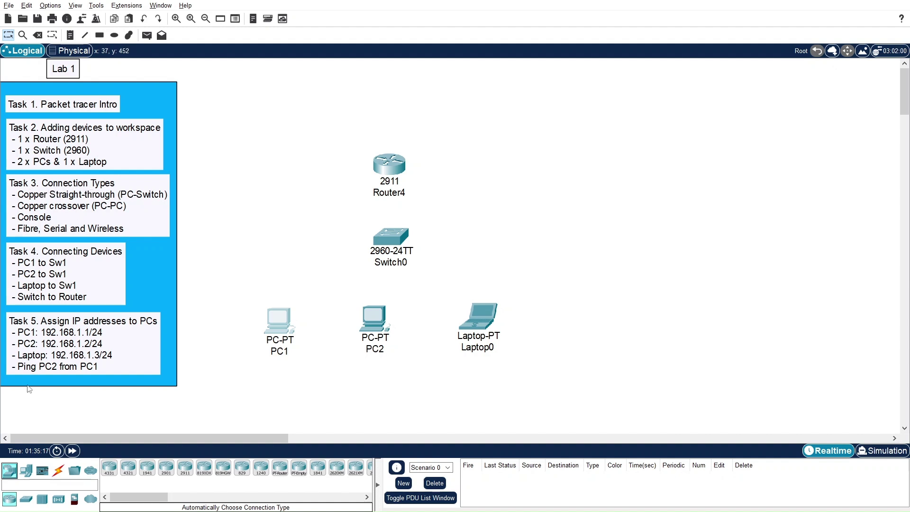
pyautogui.click(59, 473)
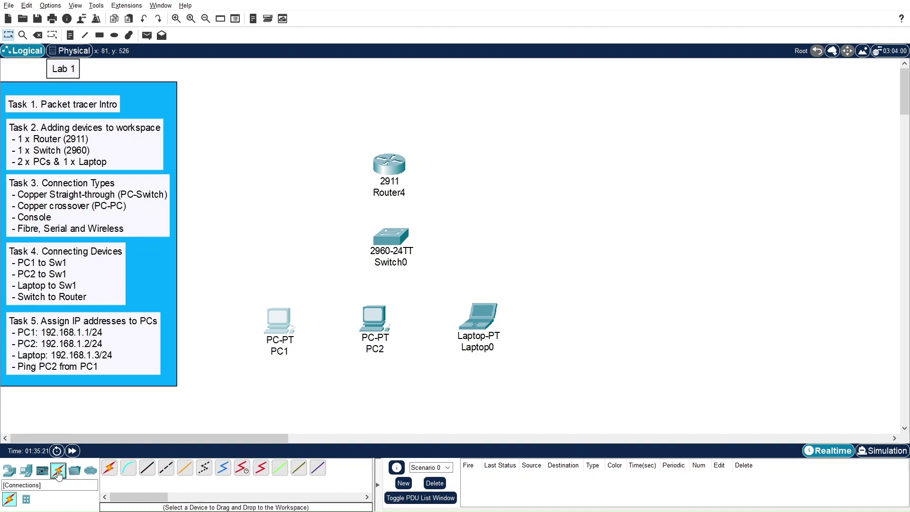
pyautogui.click(128, 469)
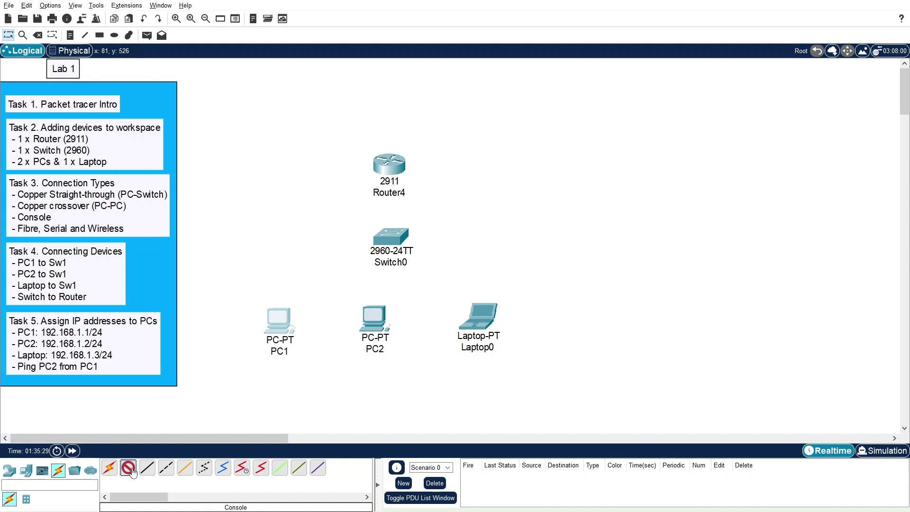
pyautogui.click(128, 470)
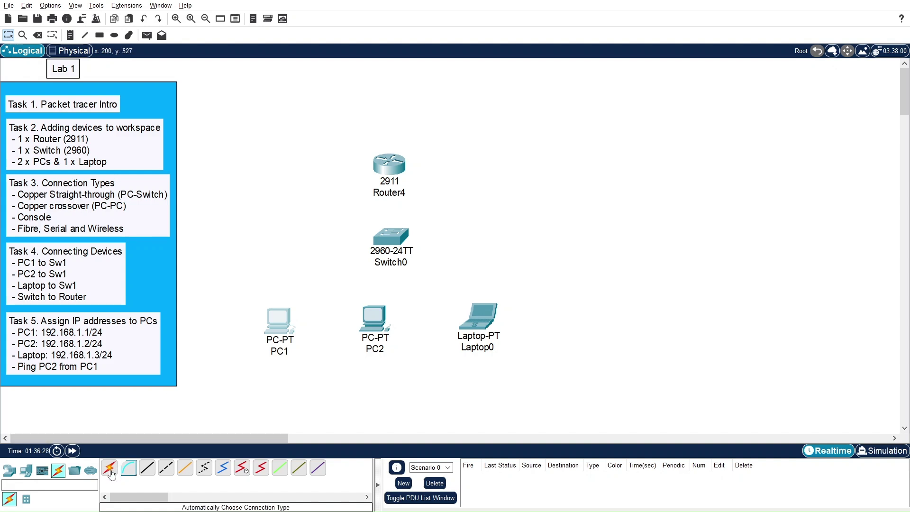
pyautogui.click(147, 469)
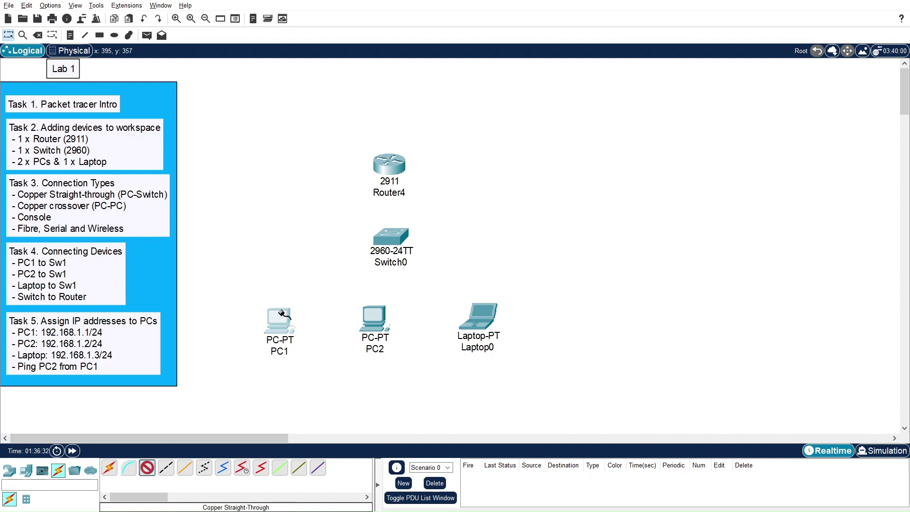
pyautogui.click(283, 316)
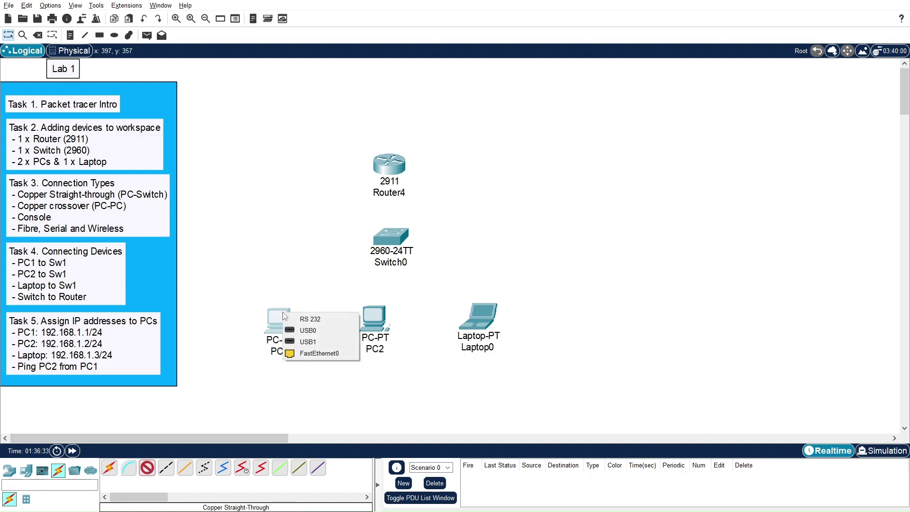
pyautogui.click(315, 351)
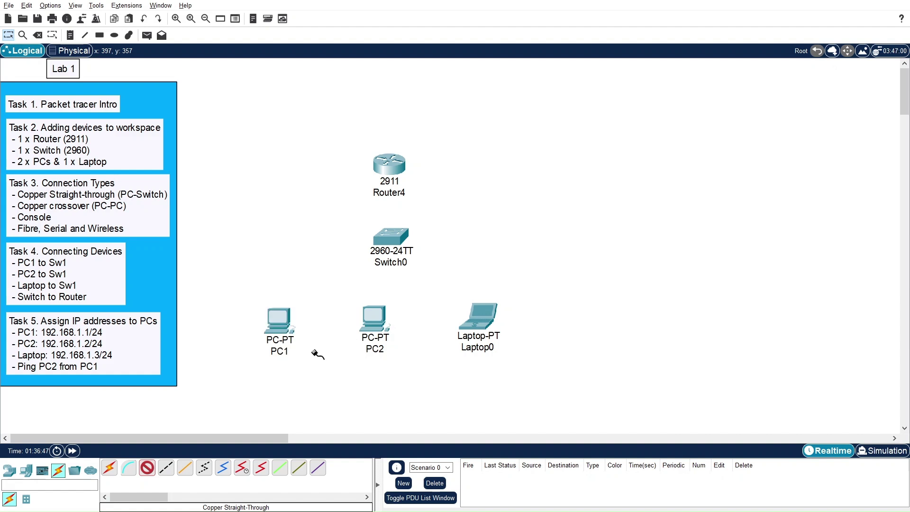
pyautogui.click(378, 241)
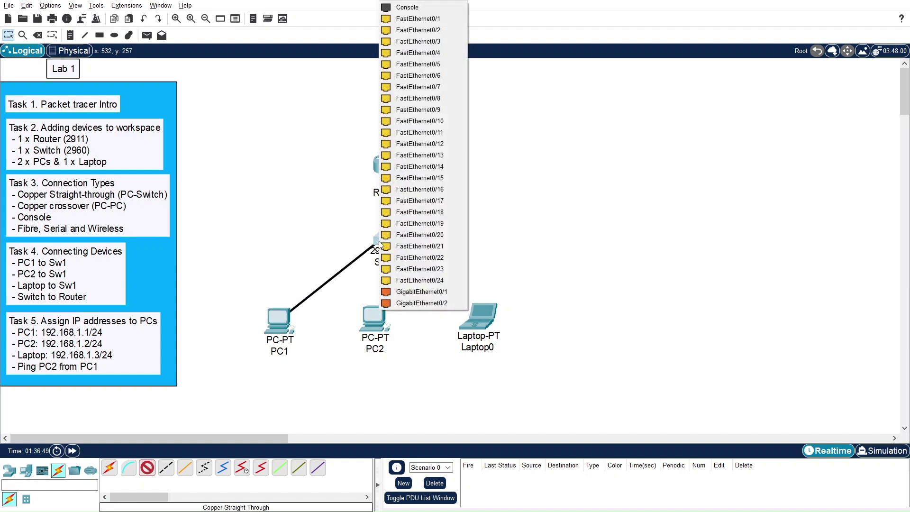
pyautogui.click(422, 20)
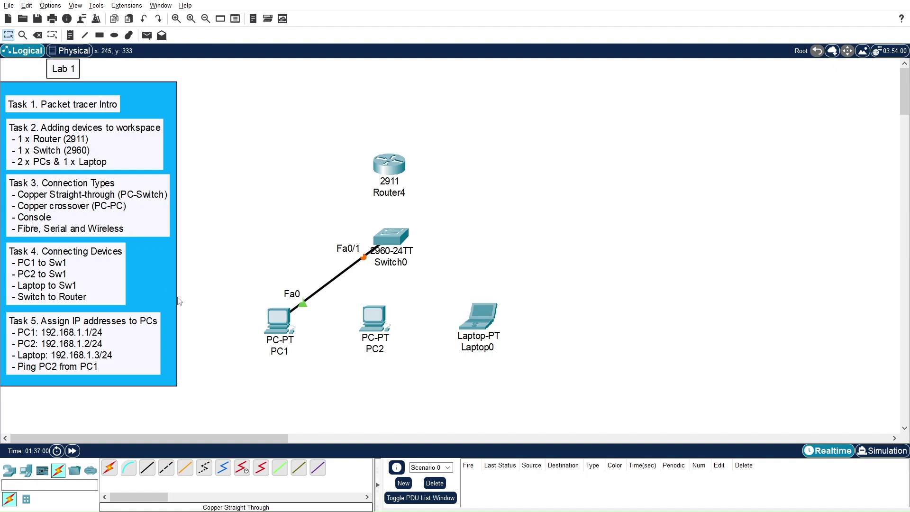
# Connect PC2's FastEthernet0 port to the switch's FastEthernet0/2 port with a copper straight-through cable.
pyautogui.click(147, 469)
pyautogui.click(377, 309)
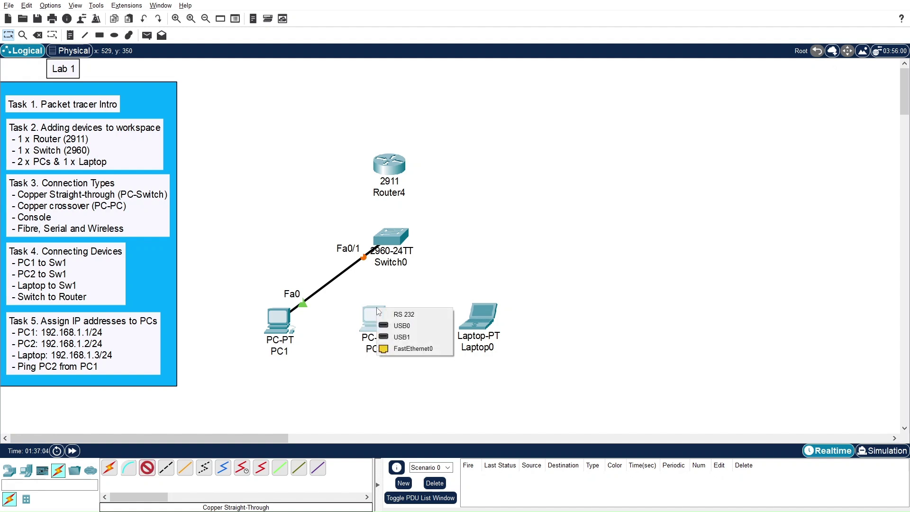
pyautogui.click(405, 349)
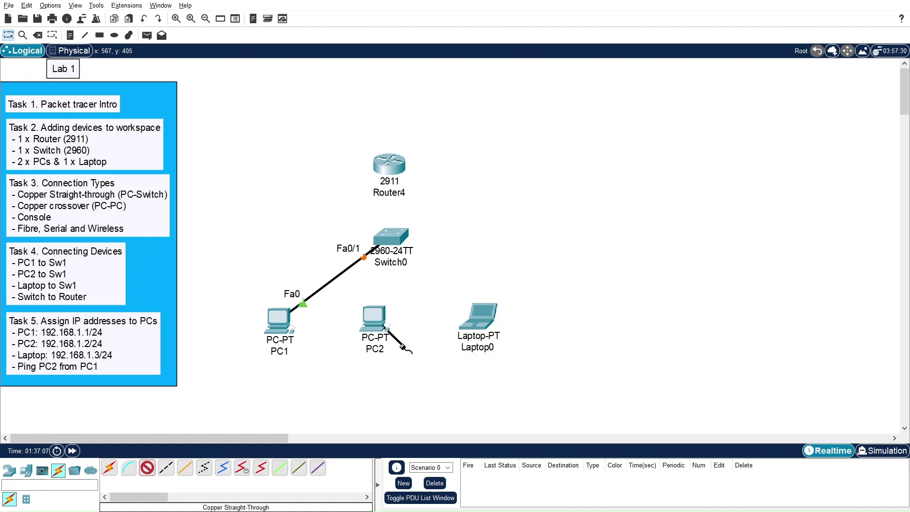
pyautogui.click(393, 242)
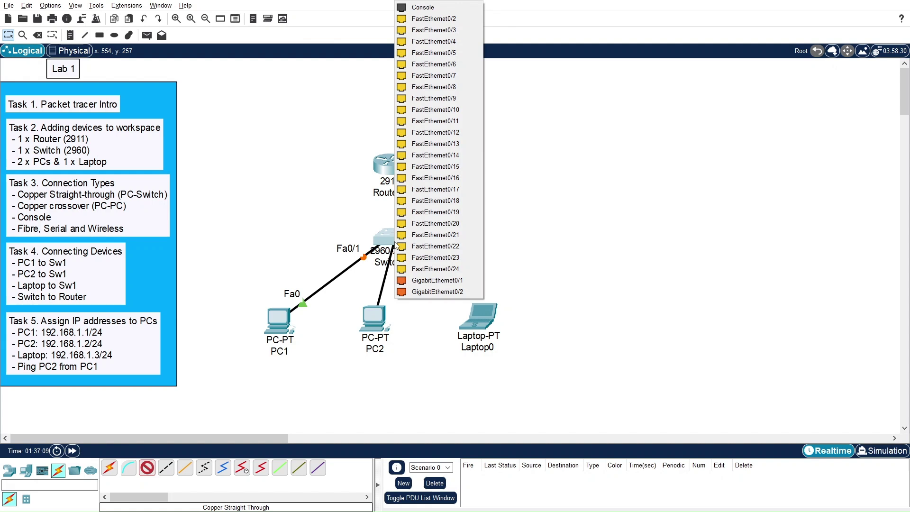
pyautogui.click(439, 19)
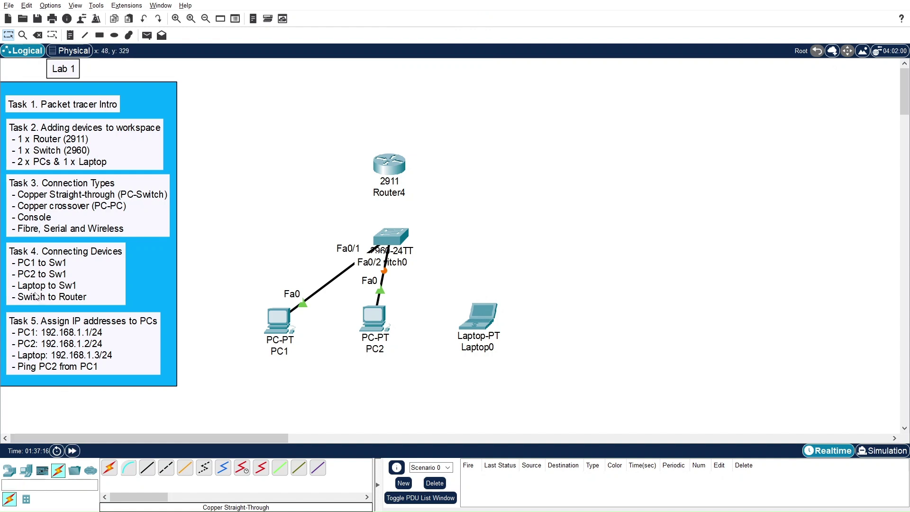
pyautogui.click(148, 469)
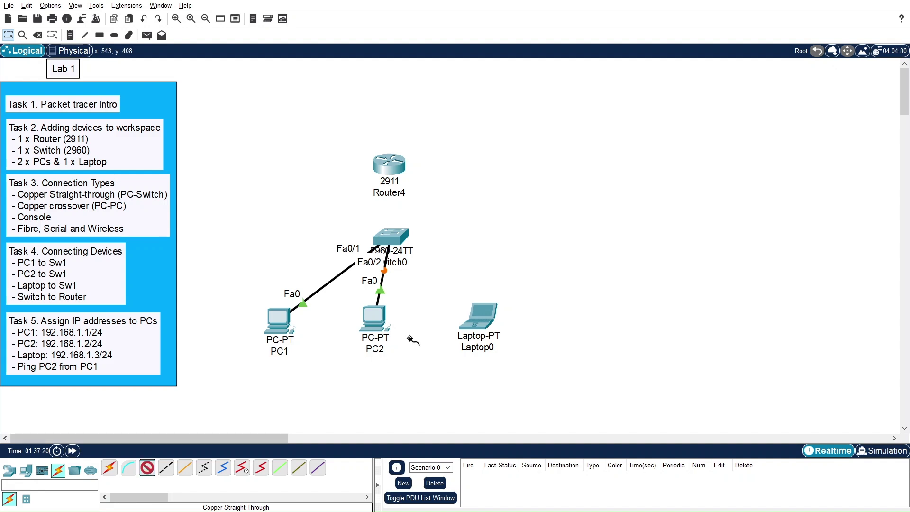
pyautogui.click(488, 322)
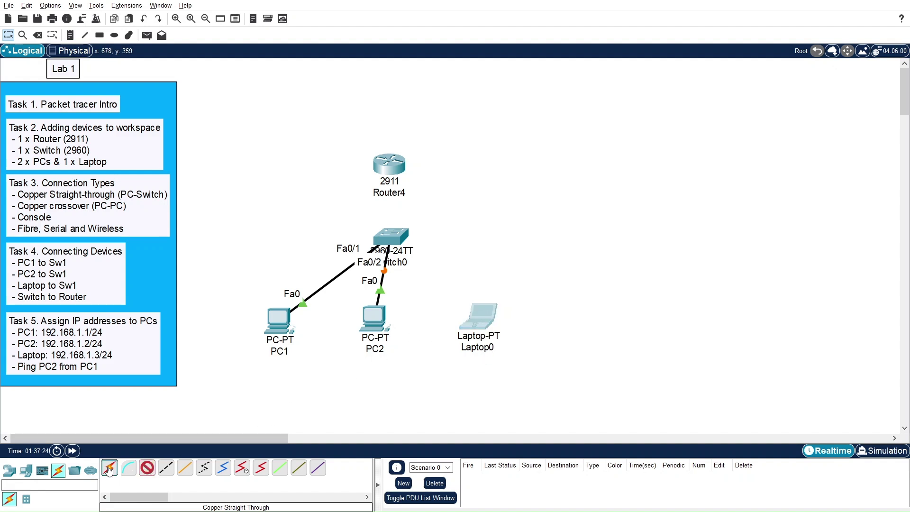
pyautogui.click(109, 468)
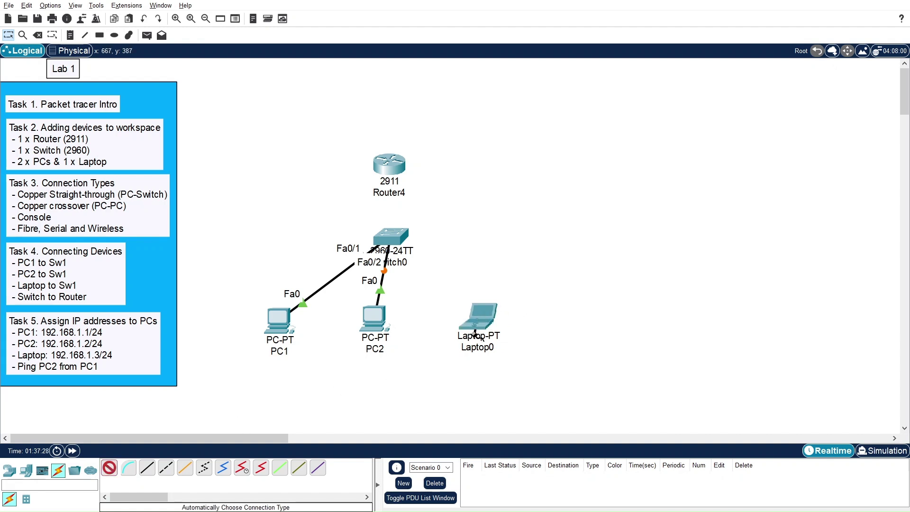
pyautogui.click(481, 308)
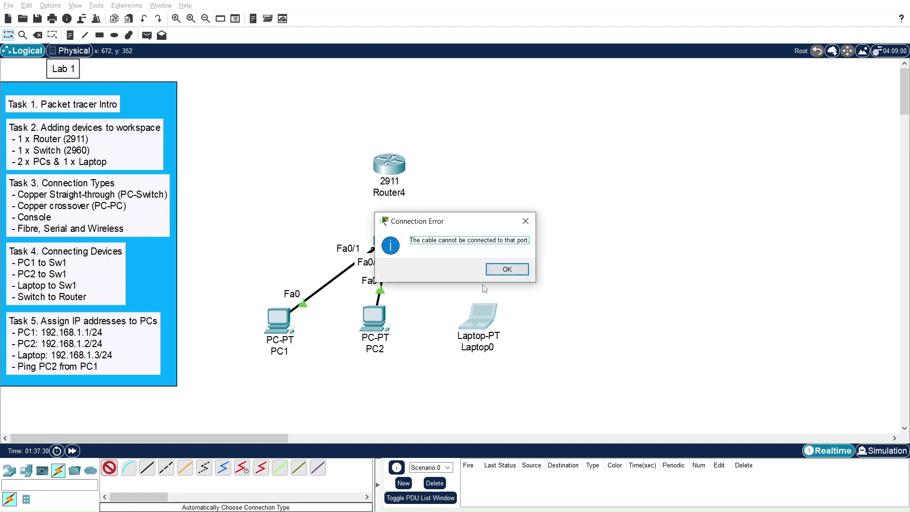
pyautogui.click(525, 221)
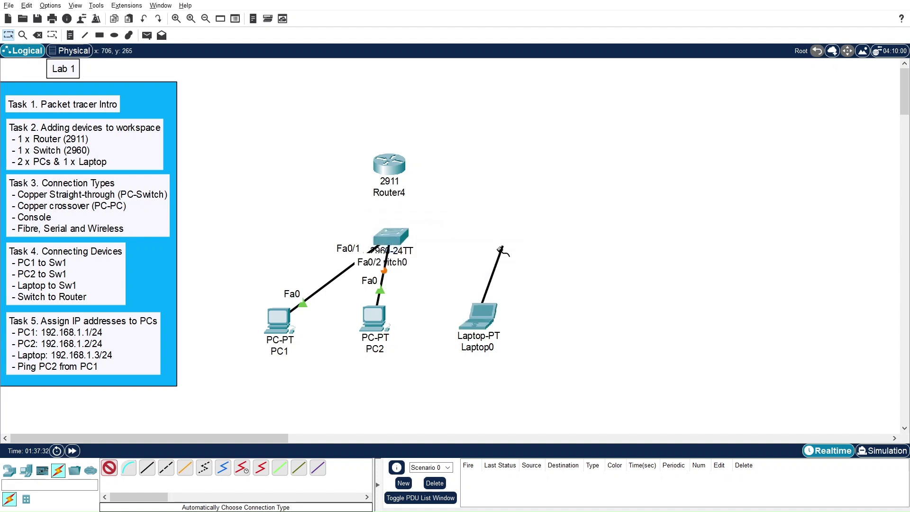
pyautogui.click(426, 311)
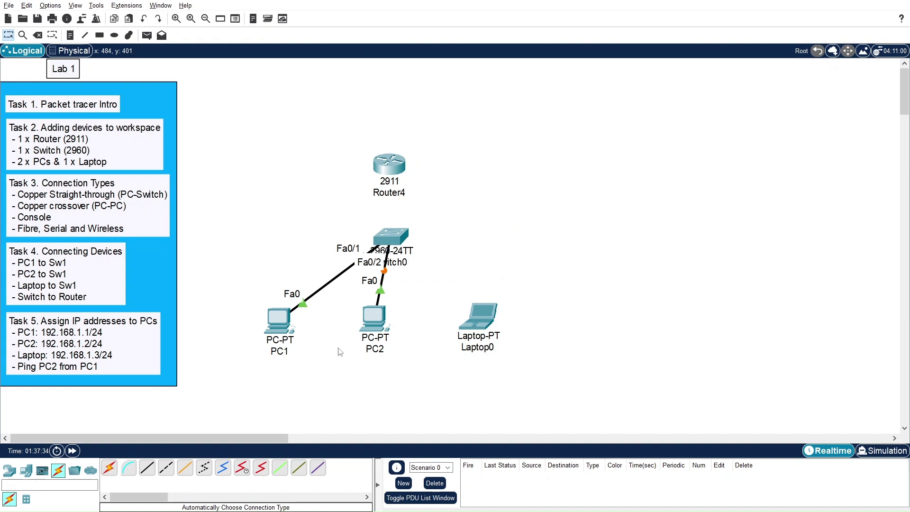
# Connect the laptop to the switch using the automatically chosen connection type.
pyautogui.click(109, 469)
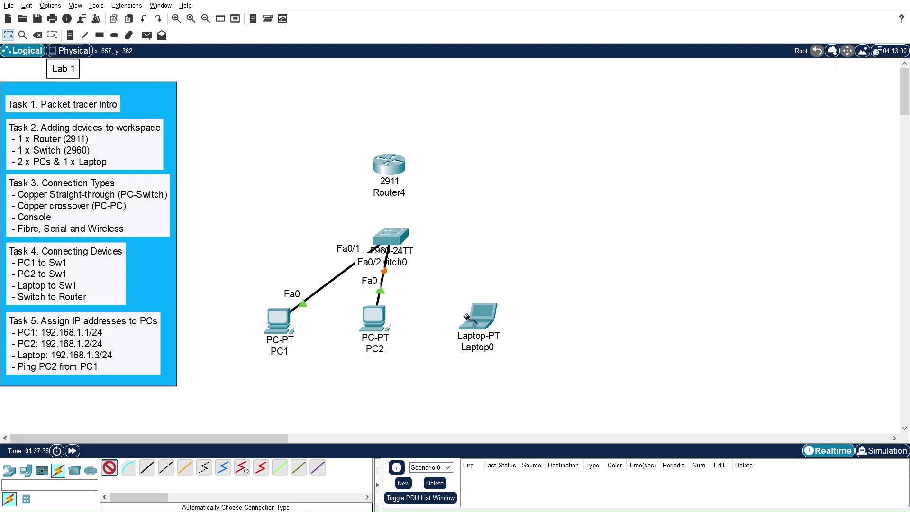
pyautogui.click(483, 312)
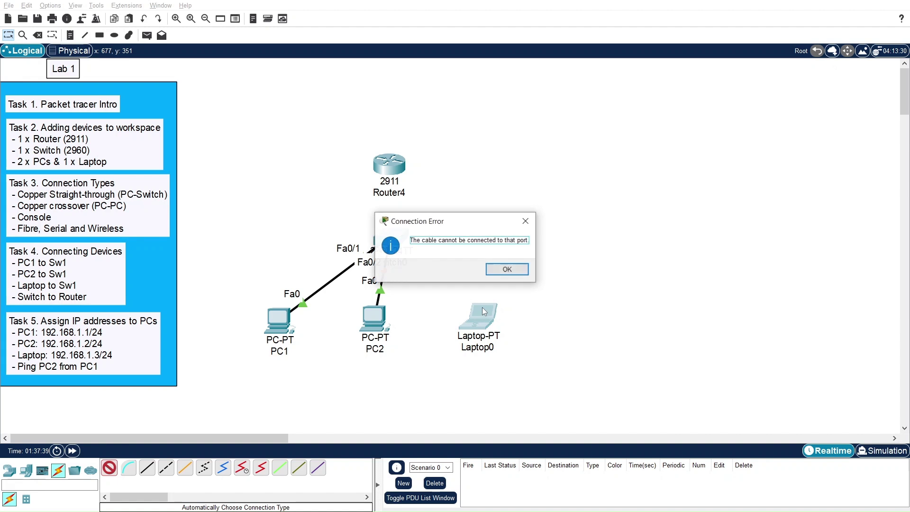
pyautogui.click(495, 268)
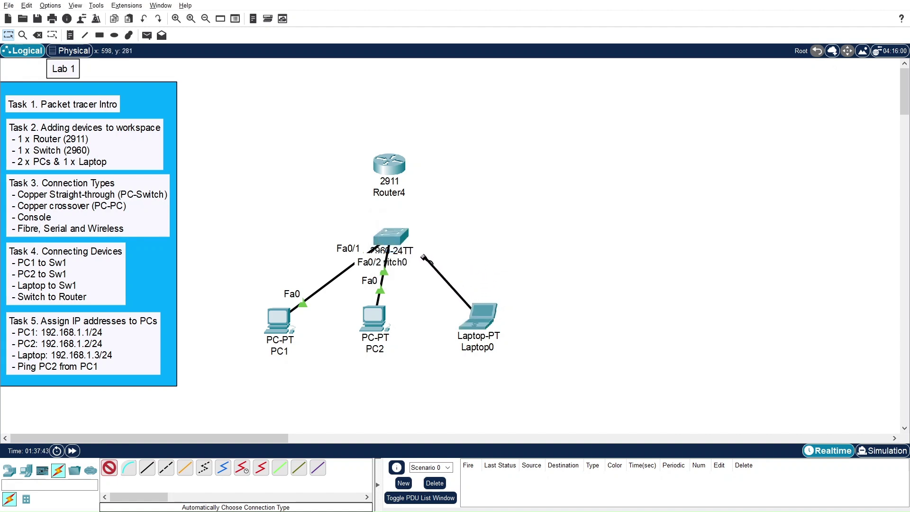
pyautogui.click(395, 240)
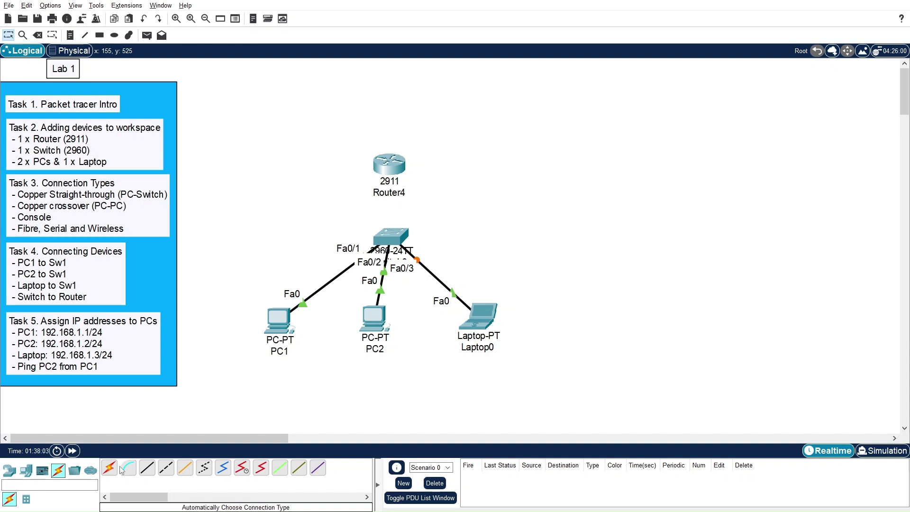
# Connect the switch's FastEthernet0/4 port to the router's GigabitEthernet0/0 port with a copper straight-through cable.
pyautogui.click(148, 472)
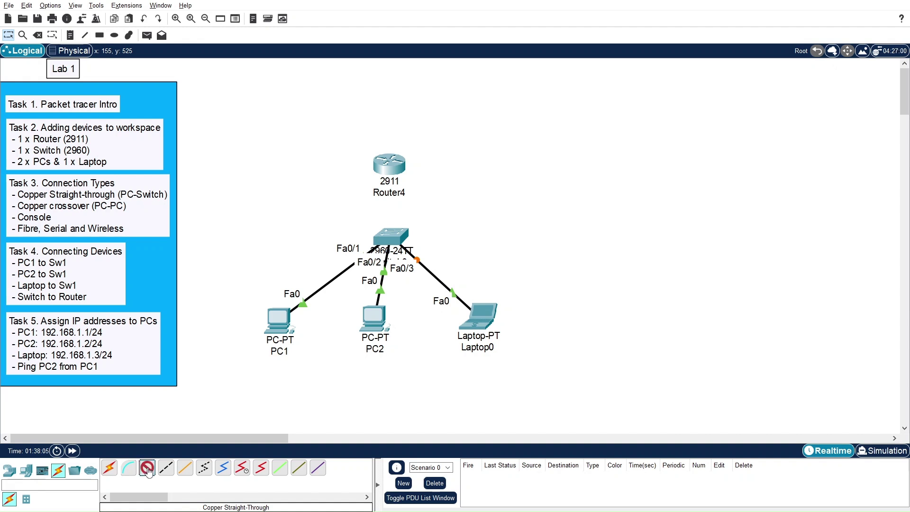
pyautogui.click(393, 235)
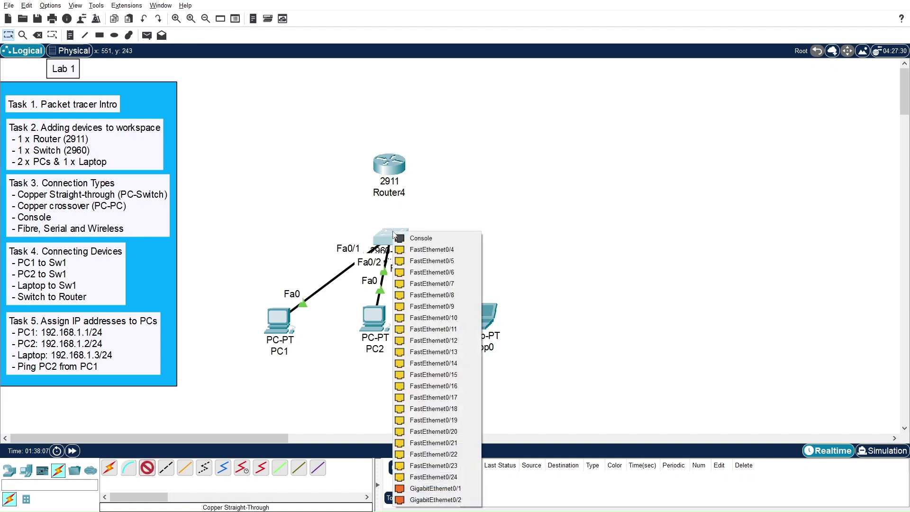
pyautogui.click(430, 250)
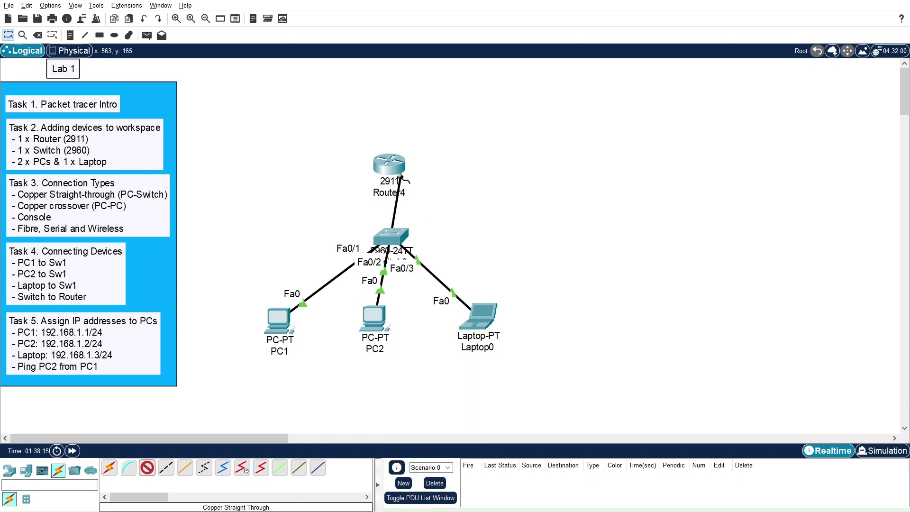
pyautogui.click(387, 170)
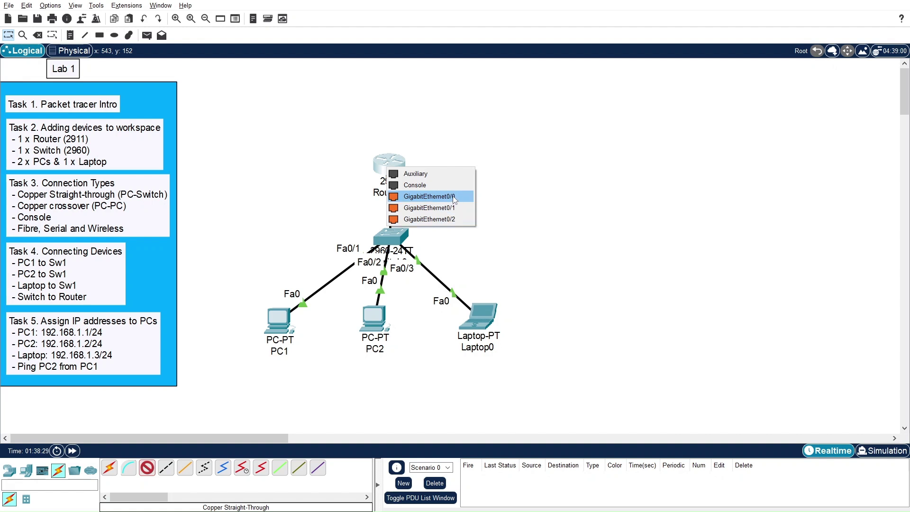
pyautogui.click(428, 196)
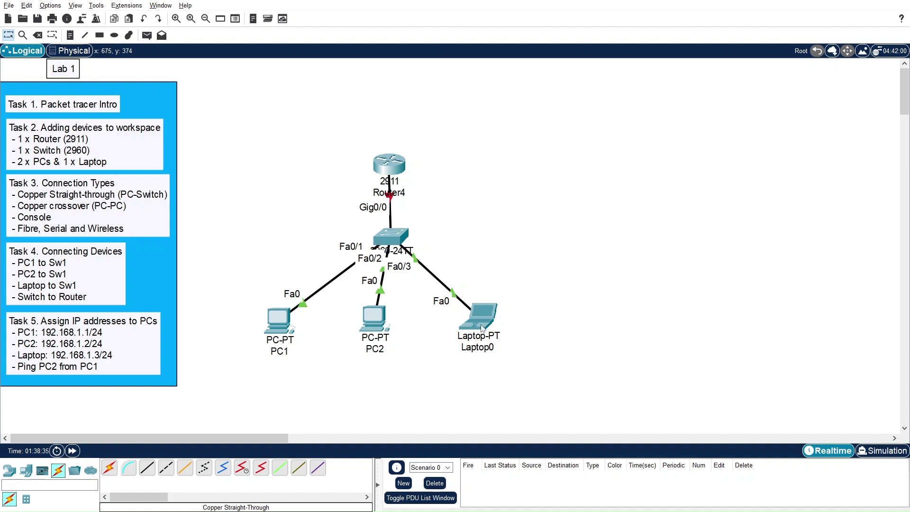
# Spread the end devices apart, centring PC2 under the switch with PC1 and the laptop further out on either side.
pyautogui.moveTo(482, 327); pyautogui.dragTo(516, 328)
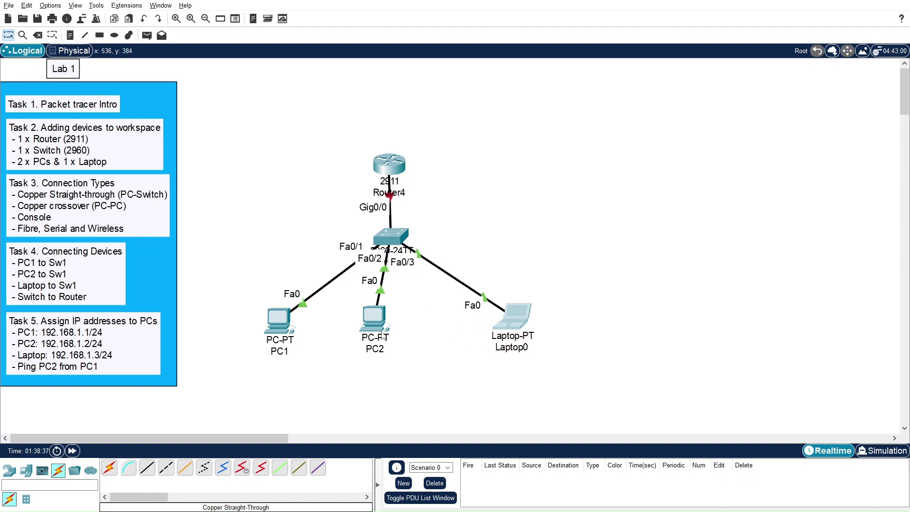
pyautogui.moveTo(381, 335); pyautogui.dragTo(395, 343)
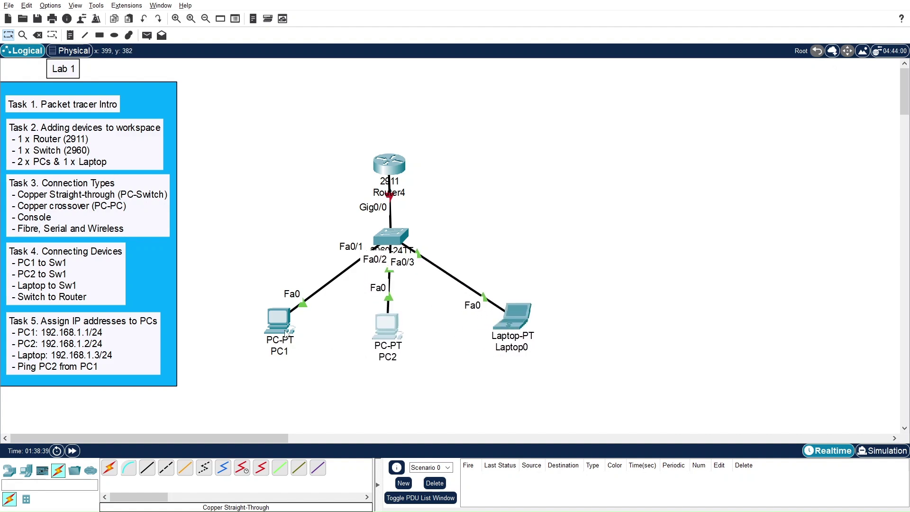
pyautogui.moveTo(286, 332); pyautogui.dragTo(274, 335)
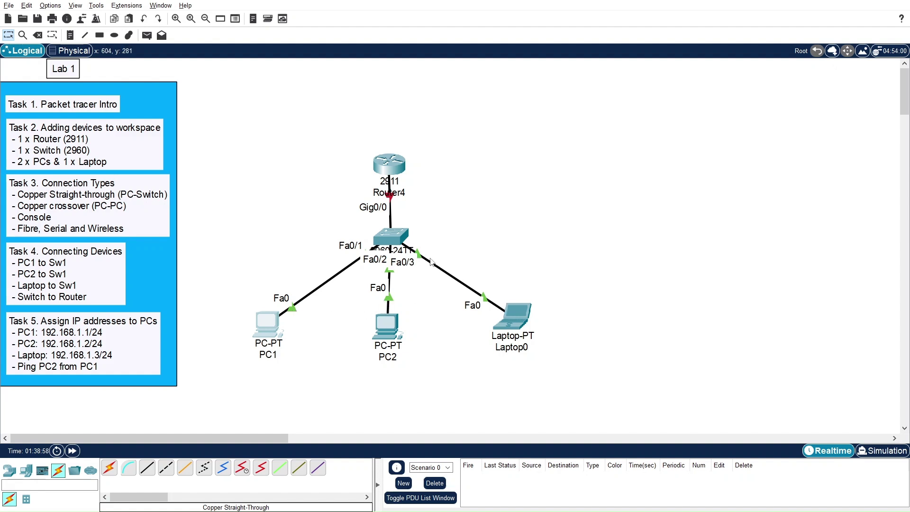
pyautogui.moveTo(518, 318); pyautogui.dragTo(528, 320)
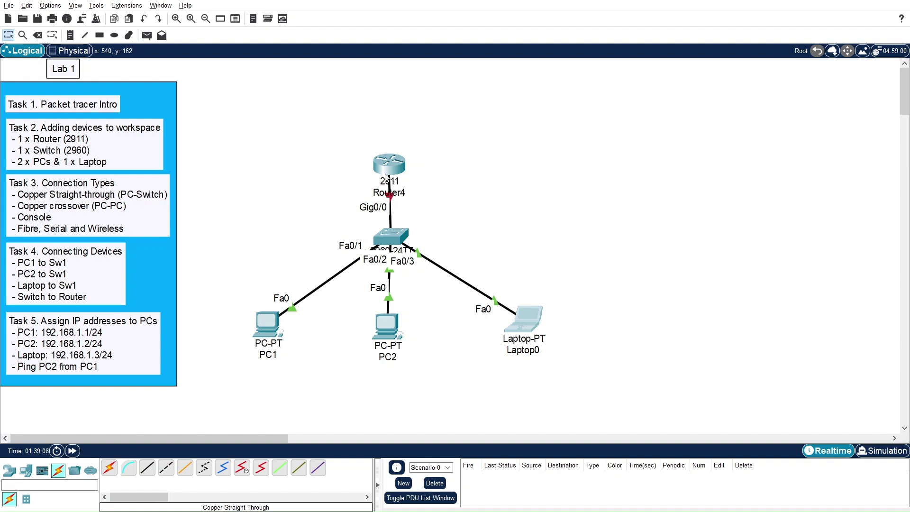
# Open the router's command line, answer no to the initial configuration dialog and bring up the user prompt.
pyautogui.moveTo(388, 174)
pyautogui.moveTo(390, 241)
pyautogui.click(389, 166)
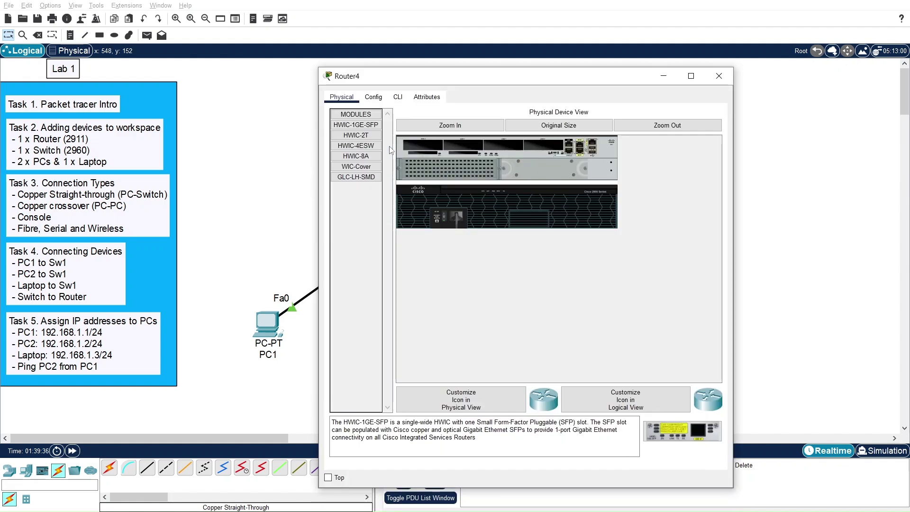
pyautogui.click(398, 96)
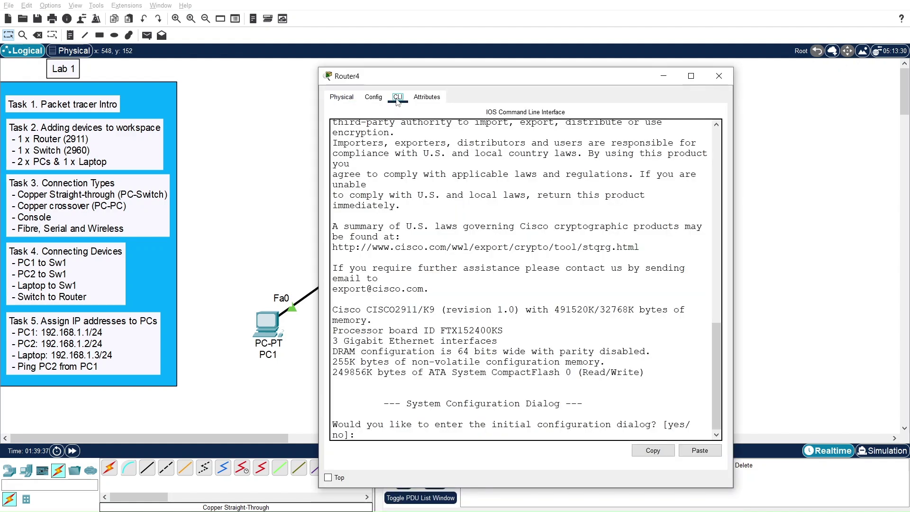
pyautogui.click(479, 428)
pyautogui.write('no')
pyautogui.press('Return')
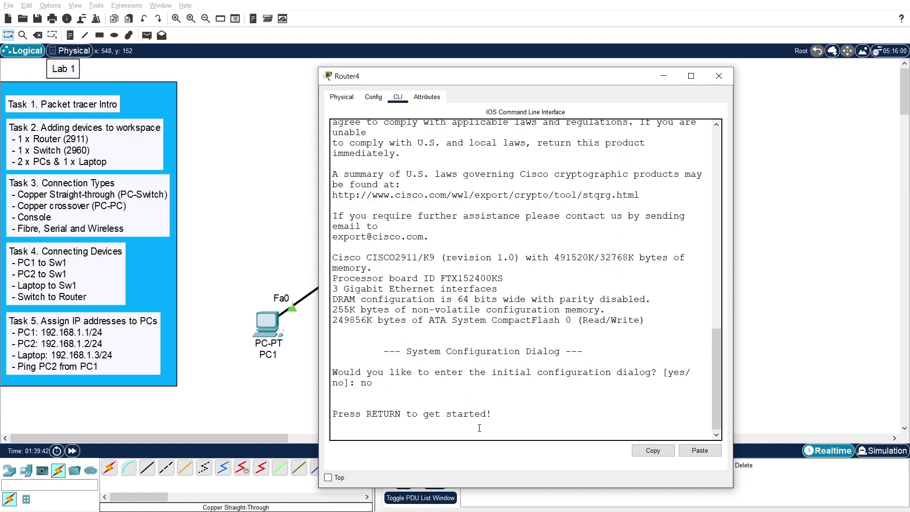
pyautogui.press('Return')
pyautogui.press('Return')
pyautogui.press('Return')
# Enter privileged mode with en and global configuration mode with conf t on the router.
pyautogui.write('en')
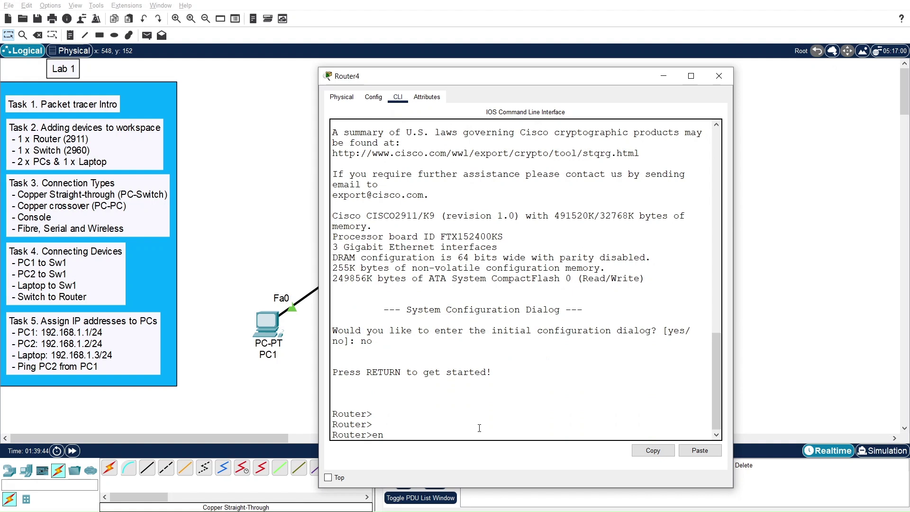
pyautogui.press('Return')
pyautogui.write('conf t')
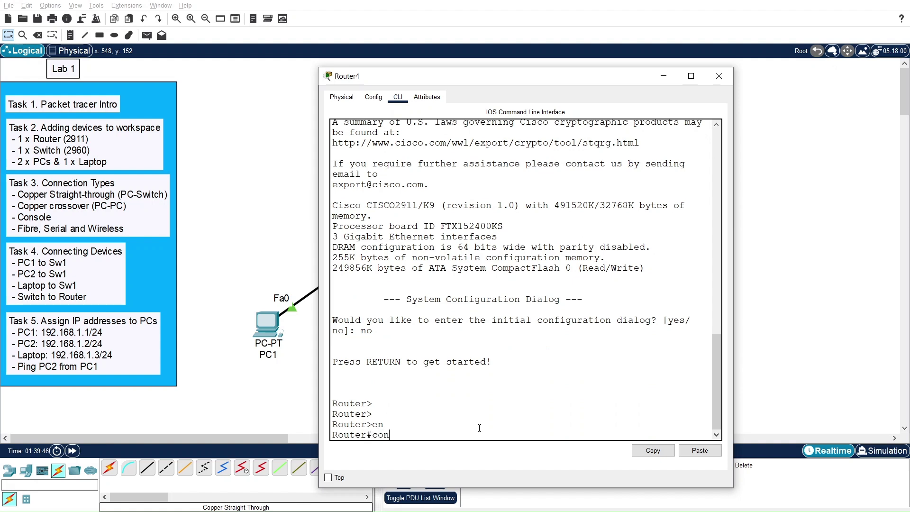
pyautogui.press('Return')
pyautogui.press('Return')
pyautogui.press('Return')
pyautogui.press('Return')
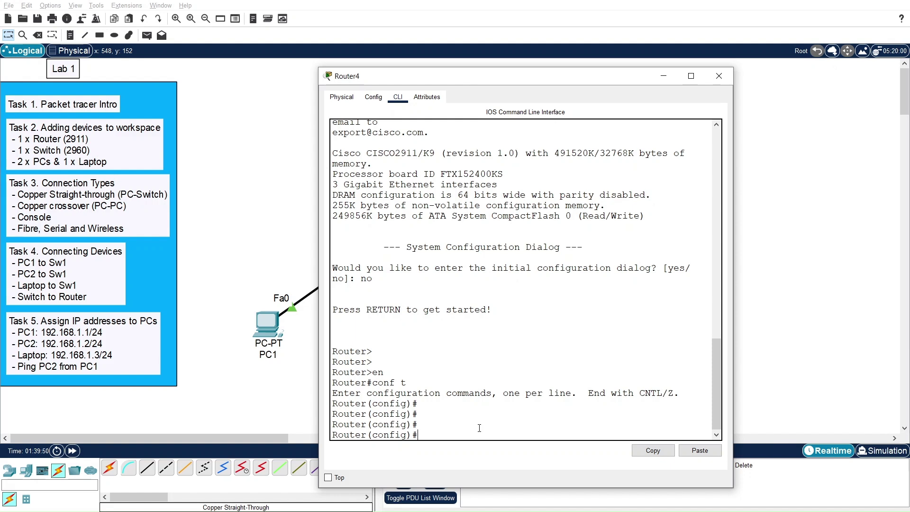
# Move the router window clear of the topology and enter configuration mode for interface gigabitEthernet 0/0.
pyautogui.moveTo(496, 77); pyautogui.dragTo(611, 42)
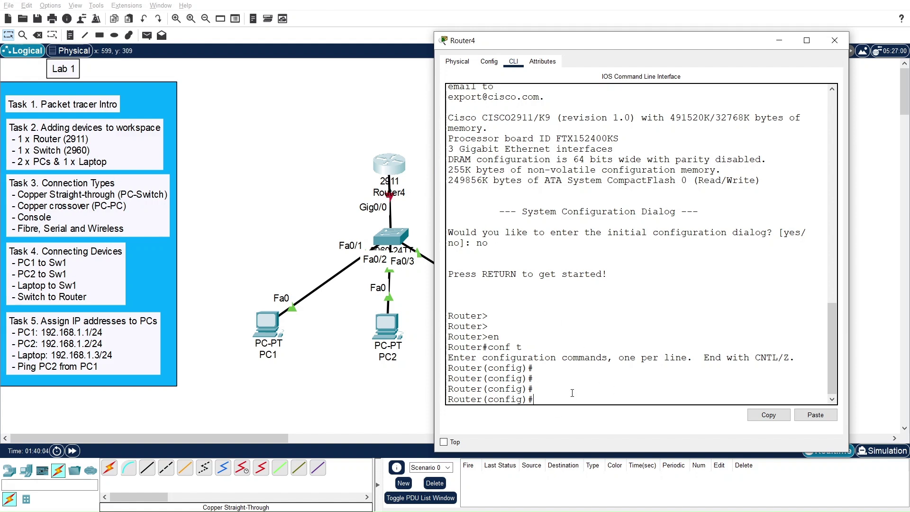
pyautogui.write('int')
pyautogui.press('Tab')
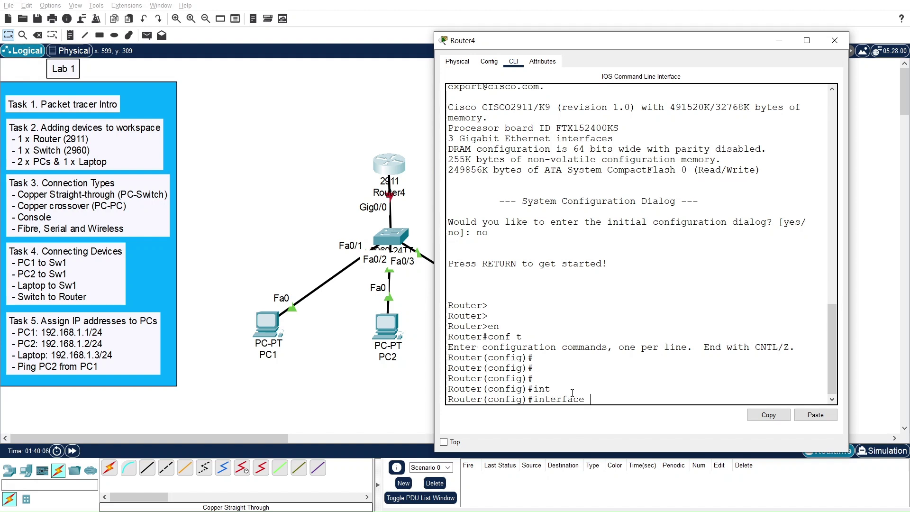
pyautogui.write('i')
pyautogui.press('Tab')
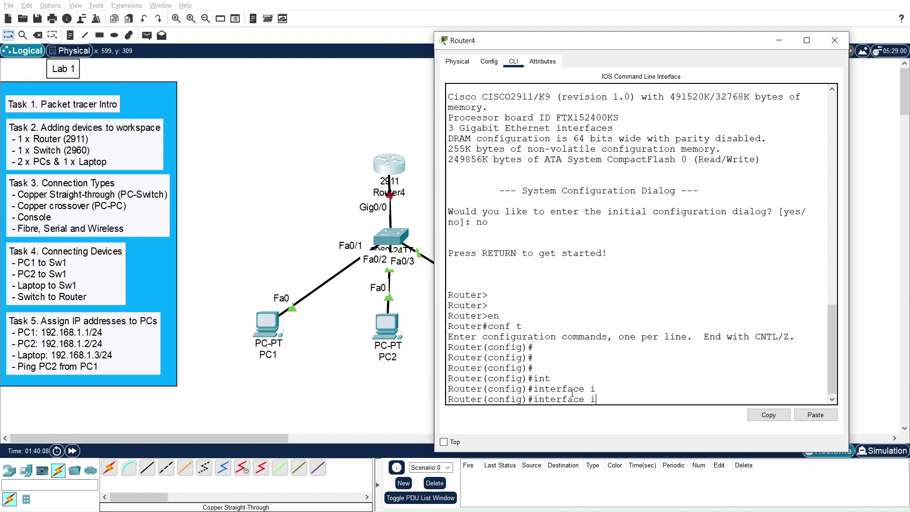
pyautogui.write('gi')
pyautogui.press('Tab')
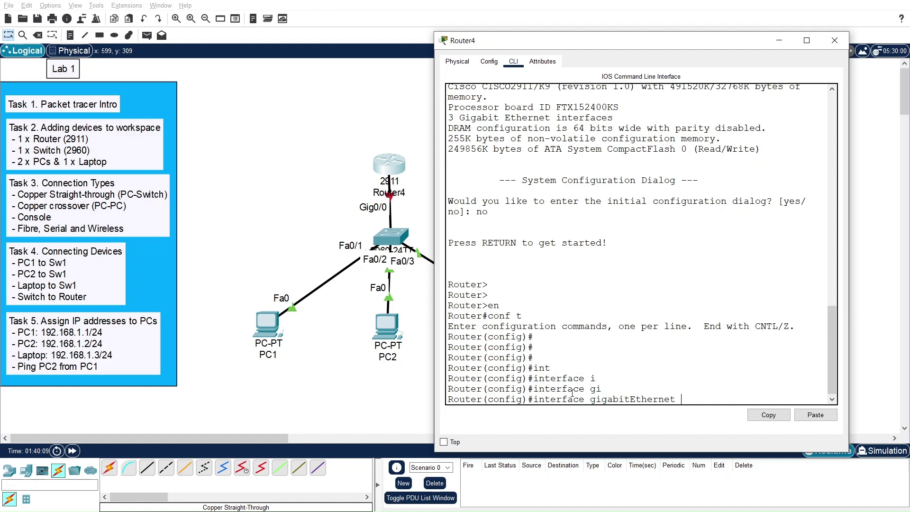
pyautogui.write('0/0')
pyautogui.press('Return')
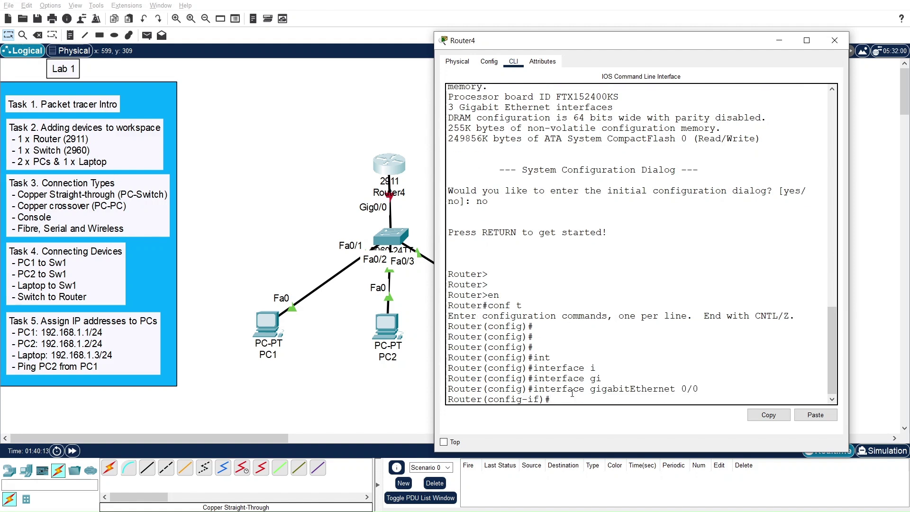
# Enable the router's GigabitEthernet 0/0 interface with no shutdown and close the router window.
pyautogui.write('no shut')
pyautogui.press('Tab')
pyautogui.press('Return')
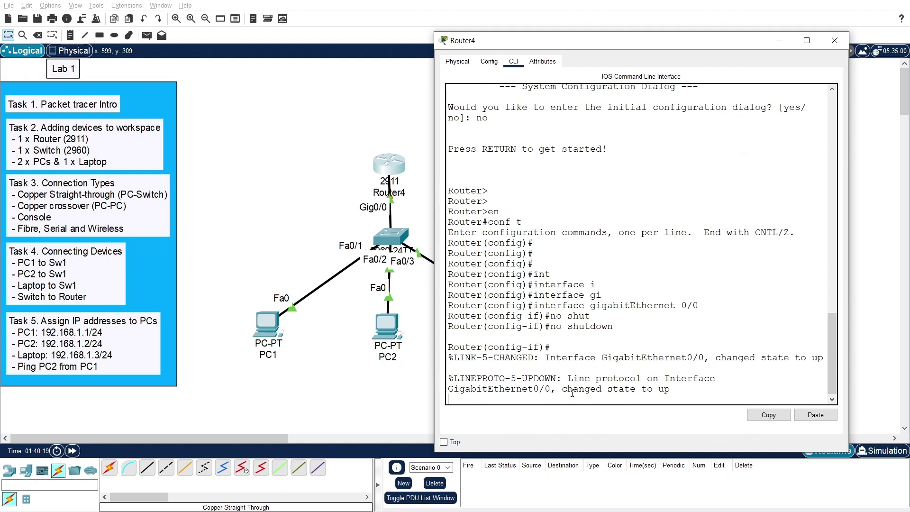
pyautogui.press('Return')
pyautogui.press('Return')
pyautogui.press('Return')
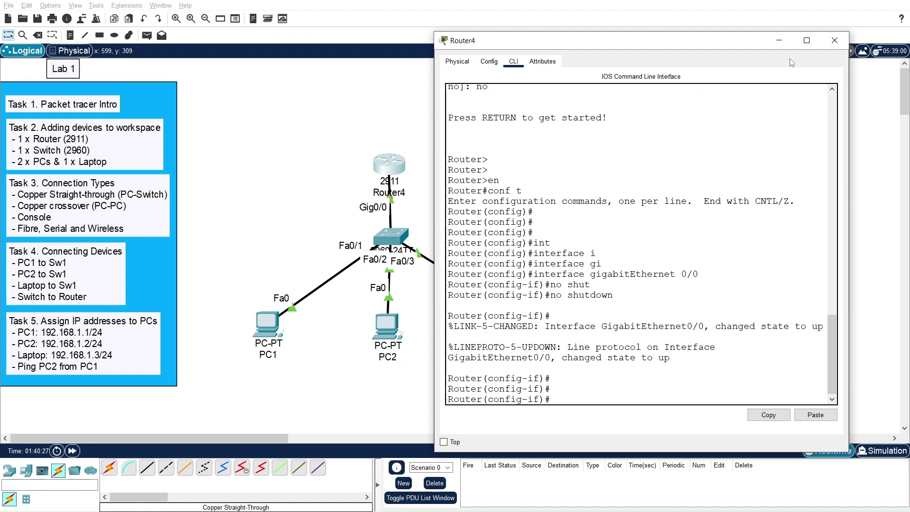
pyautogui.click(828, 41)
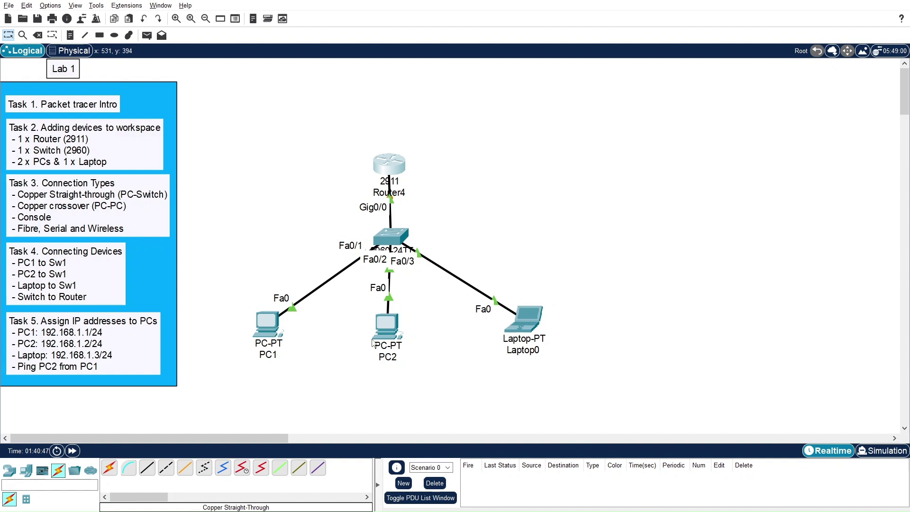
# Open the FastEthernet0 interface settings in PC1's configuration.
pyautogui.moveTo(266, 325)
pyautogui.click(264, 326)
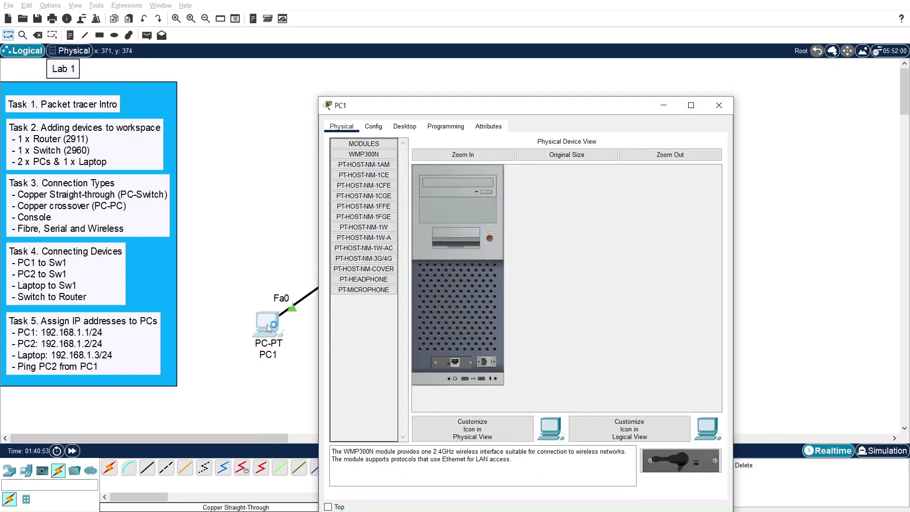
pyautogui.moveTo(419, 110); pyautogui.dragTo(418, 82)
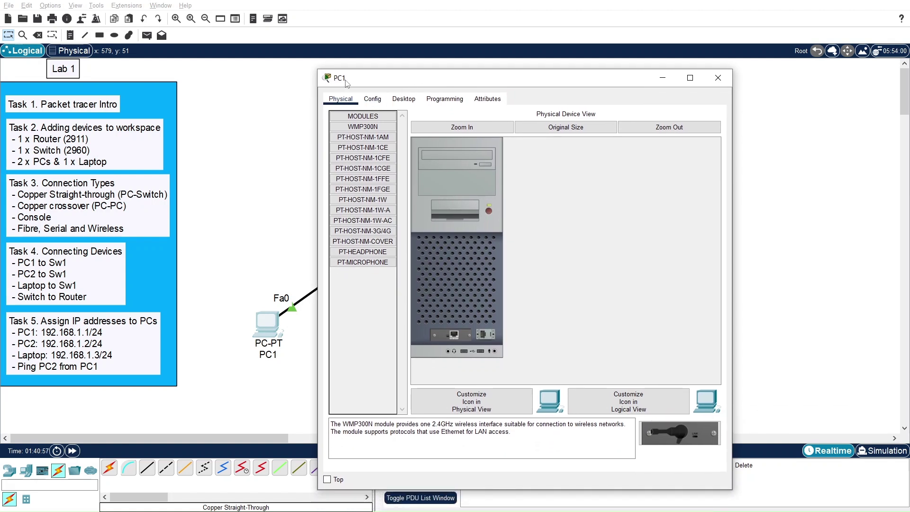
pyautogui.click(372, 101)
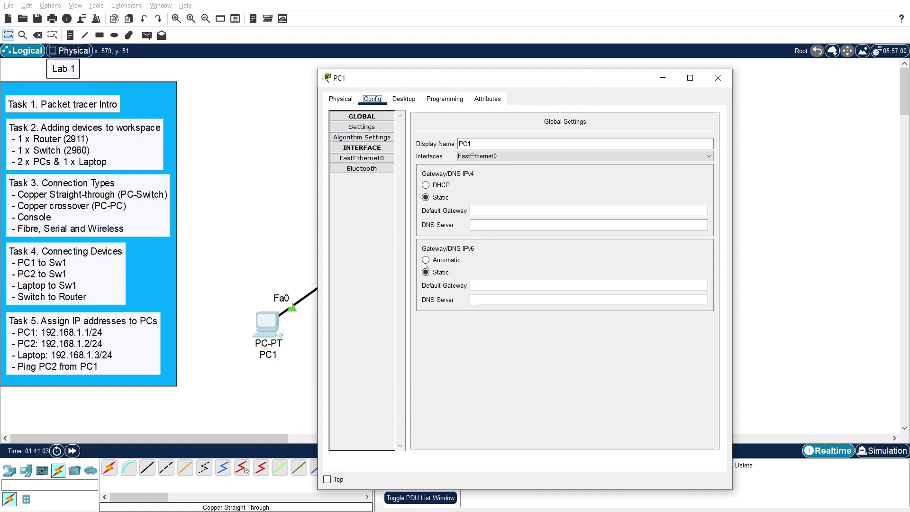
pyautogui.click(500, 211)
pyautogui.click(497, 230)
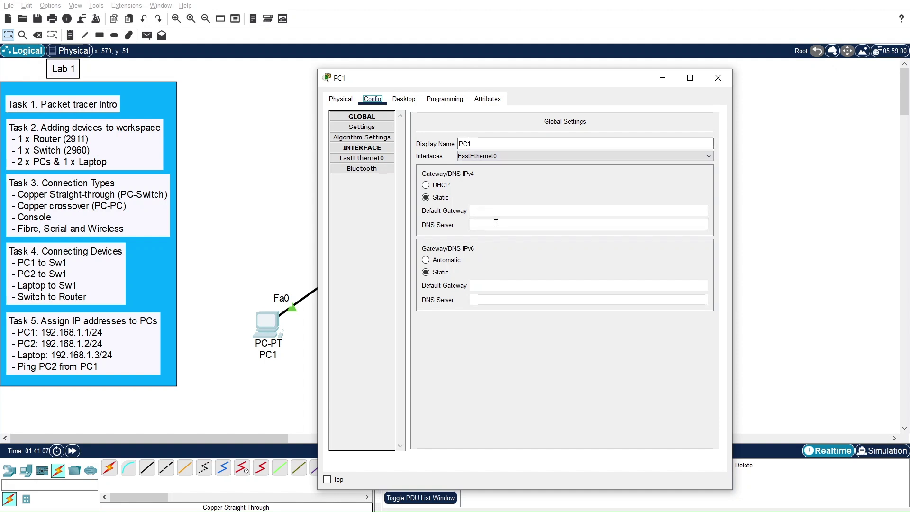
pyautogui.click(495, 210)
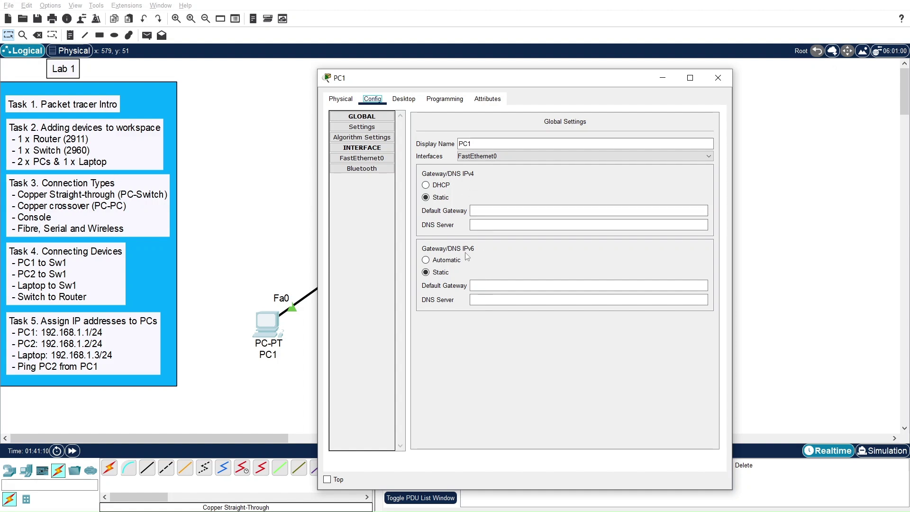
pyautogui.click(373, 160)
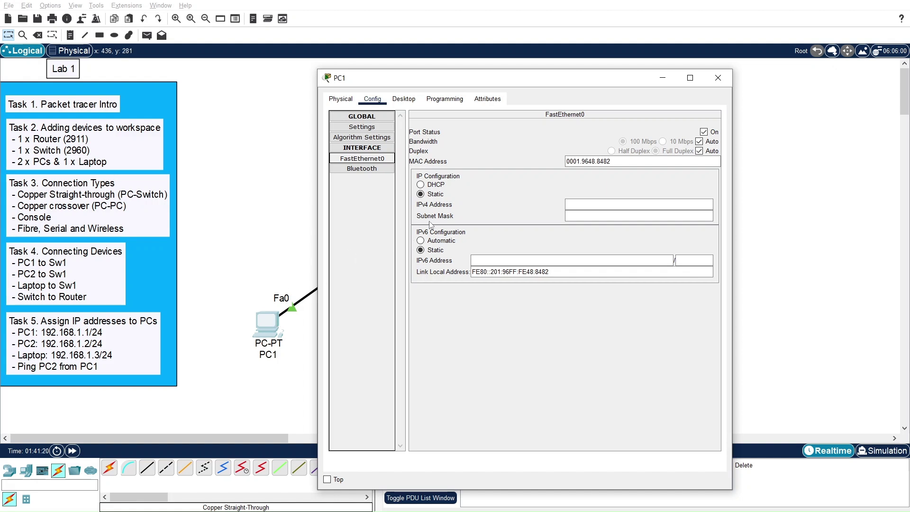
# Assign PC1 the static IPv4 address 192.168.1.1 with subnet mask 255.255.255.0 and close its window.
pyautogui.click(608, 210)
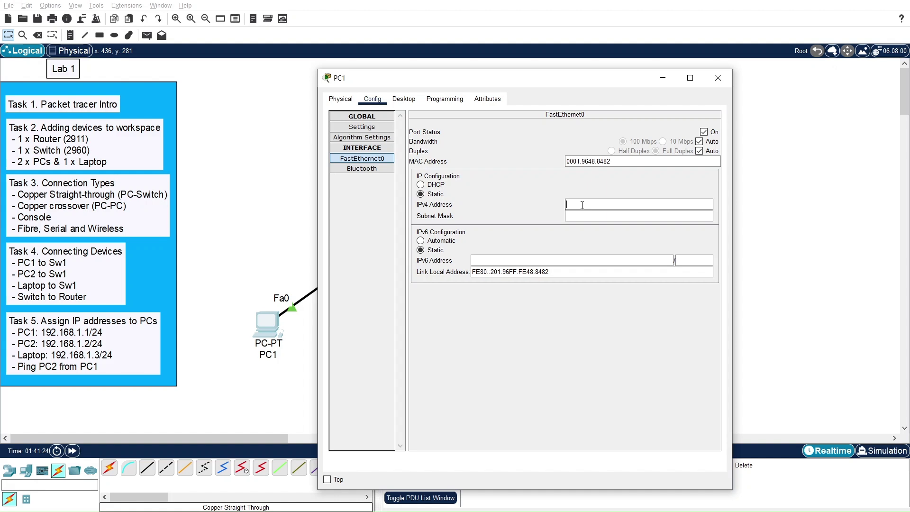
pyautogui.write('19')
pyautogui.write('2.1')
pyautogui.write('688.')
pyautogui.write('.')
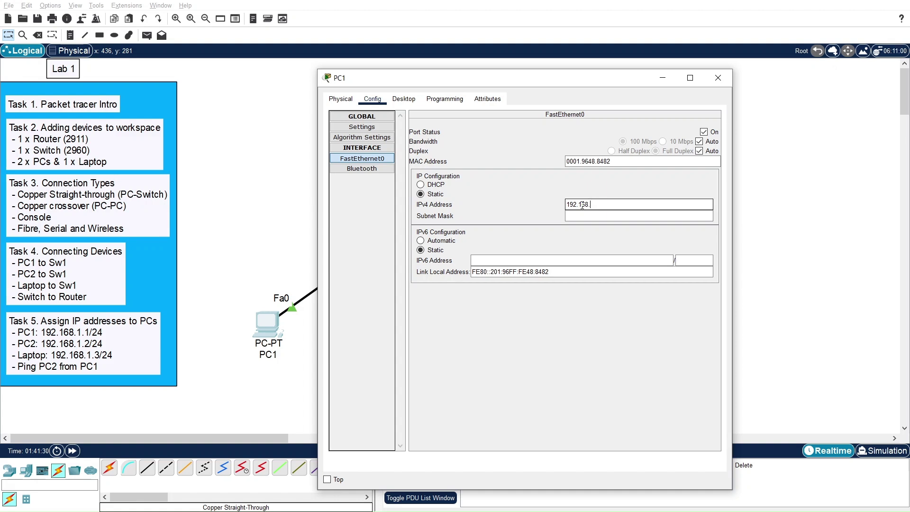
pyautogui.write('1.1')
pyautogui.click(590, 215)
pyautogui.click(577, 216)
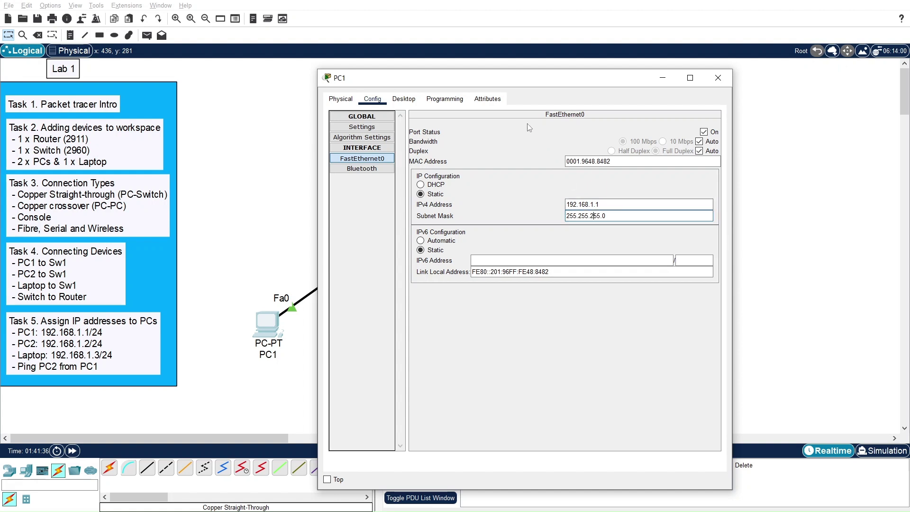
pyautogui.moveTo(510, 82); pyautogui.dragTo(482, 58)
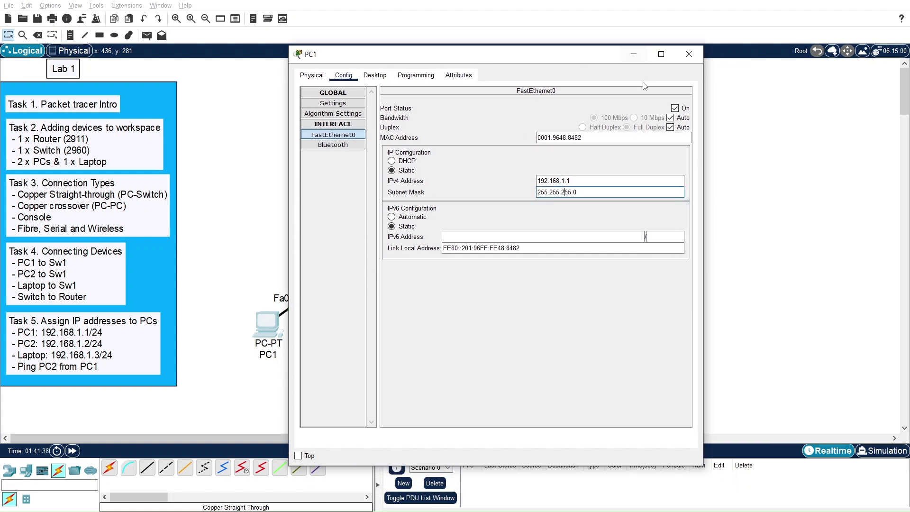
pyautogui.click(688, 54)
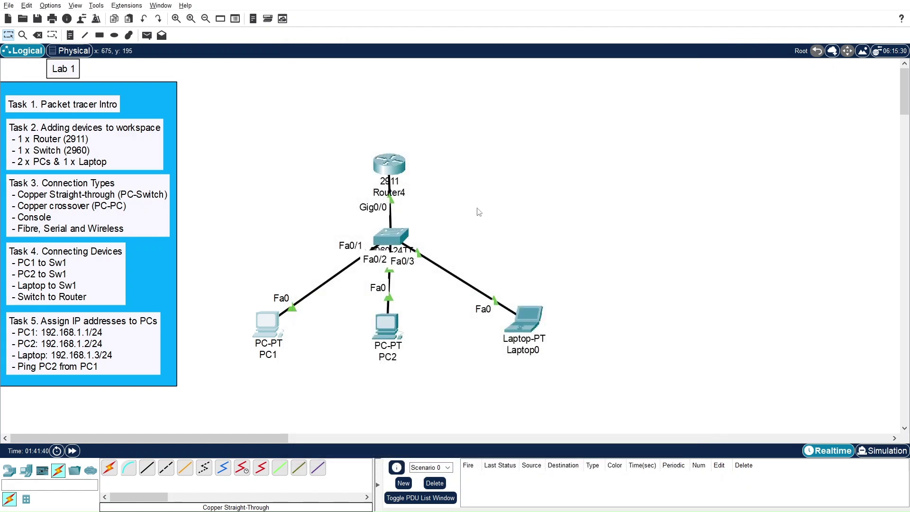
# Assign PC2's FastEthernet0 interface the static IPv4 address 192.168.1.2 with subnet mask 255.255.255.0 and close its window.
pyautogui.click(386, 326)
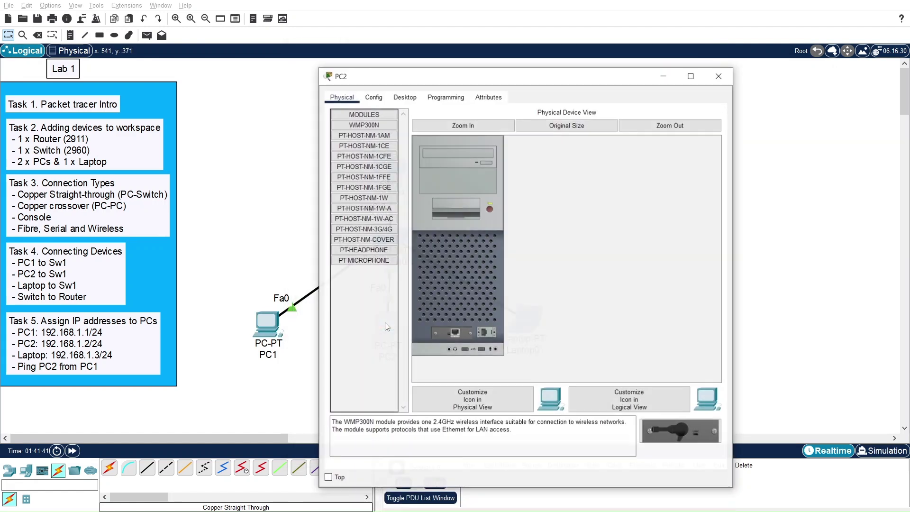
pyautogui.click(380, 98)
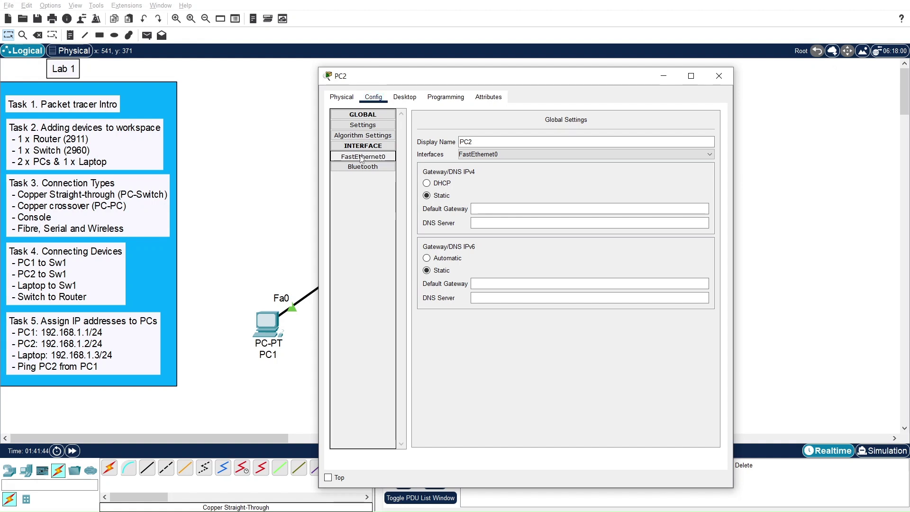
pyautogui.click(374, 157)
pyautogui.click(591, 206)
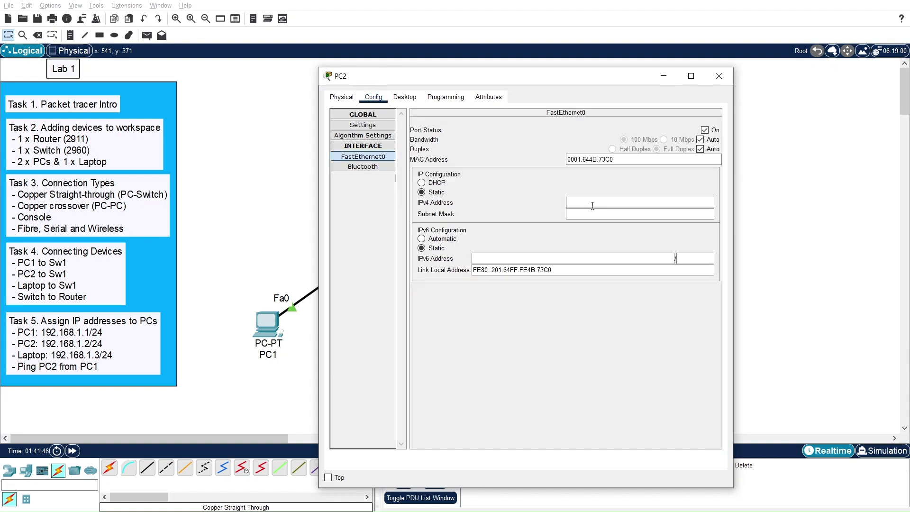
pyautogui.write('192.16')
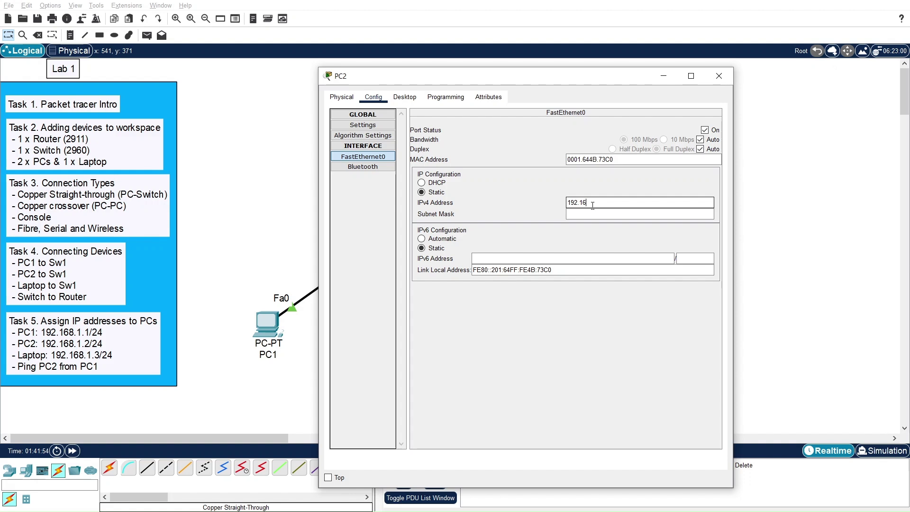
pyautogui.write('88')
pyautogui.write('1.2')
pyautogui.click(592, 213)
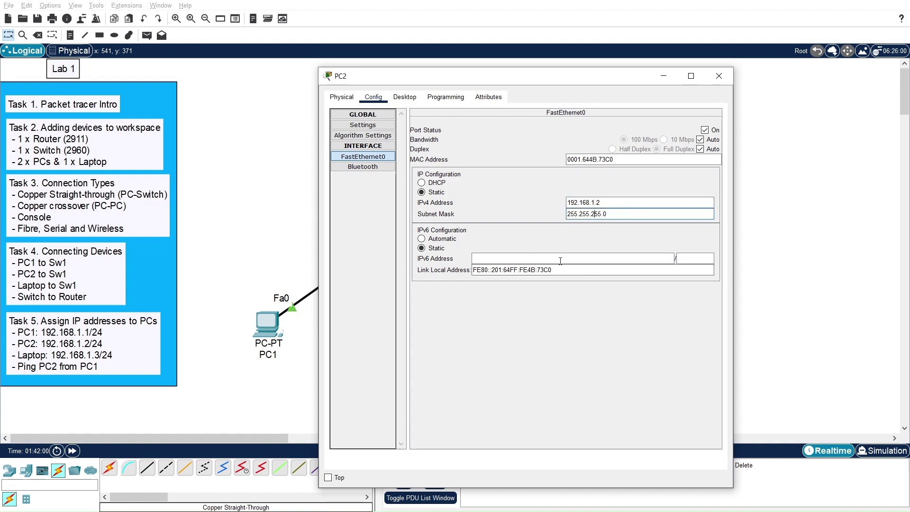
pyautogui.click(718, 78)
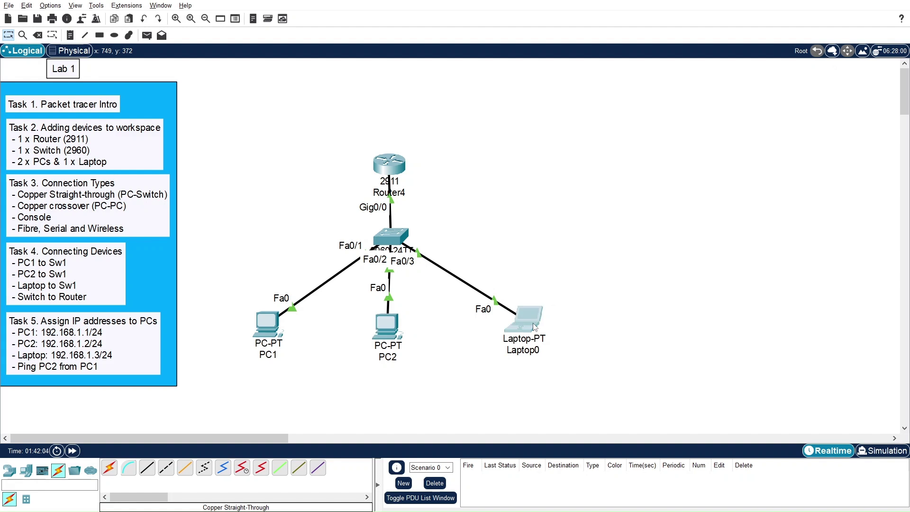
# Assign the laptop's FastEthernet0 interface the static IPv4 address 192.168.1.3 with subnet mask 255.255.255.0.
pyautogui.click(535, 327)
pyautogui.click(375, 98)
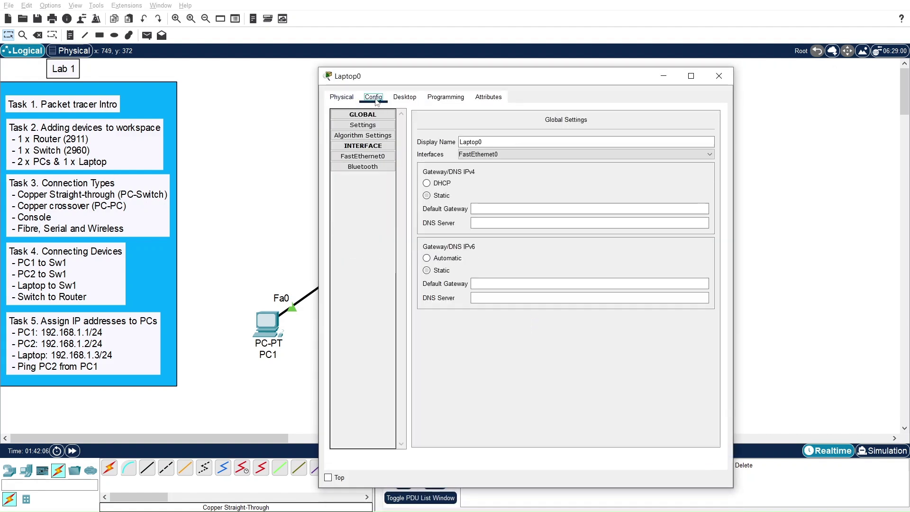
pyautogui.click(364, 157)
pyautogui.click(592, 202)
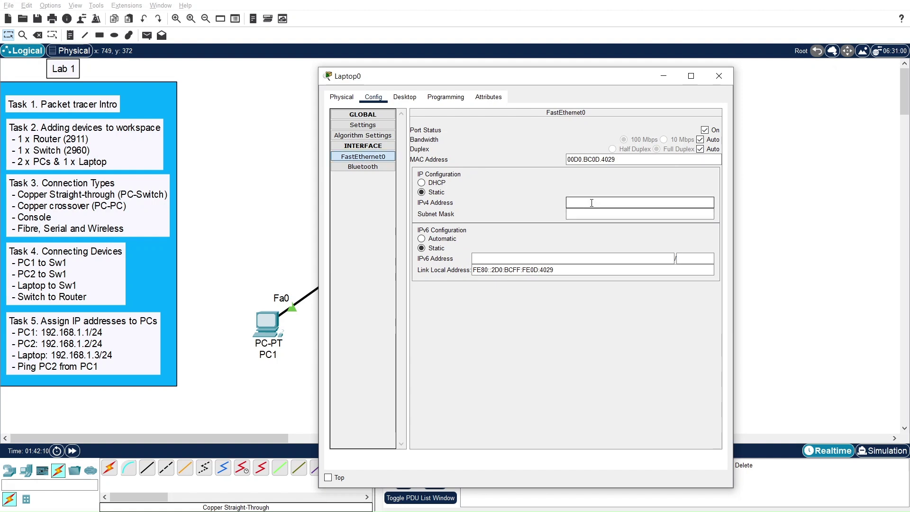
pyautogui.write('192.168.1.3')
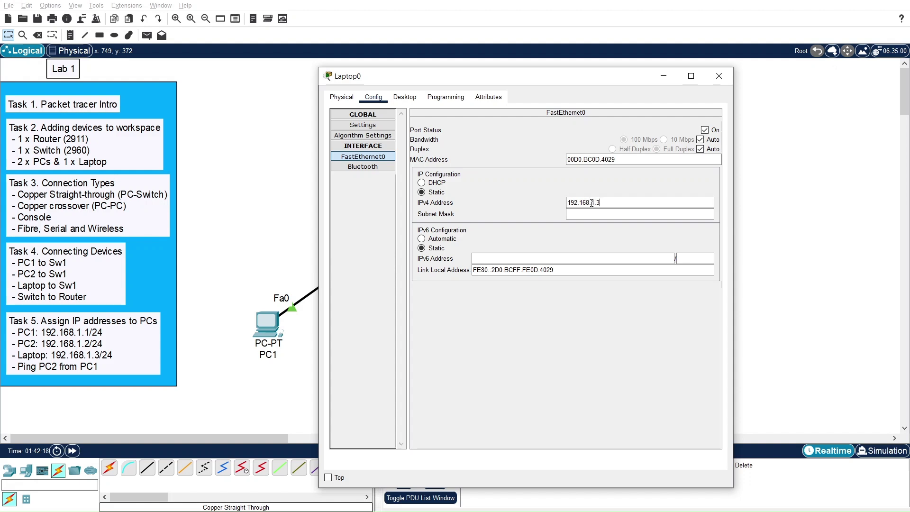
pyautogui.click(603, 214)
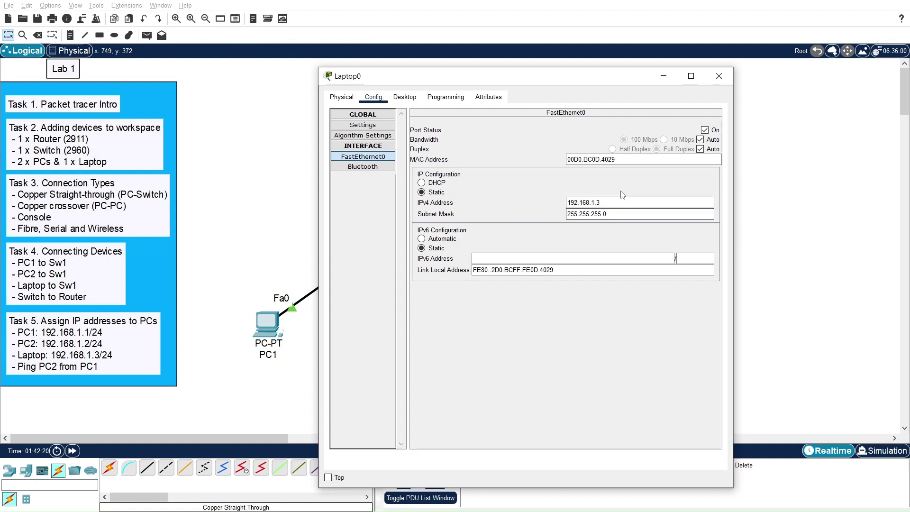
# Close the laptop's window and ping PC2 at 192.168.1.2 from PC1's Command Prompt.
pyautogui.click(718, 76)
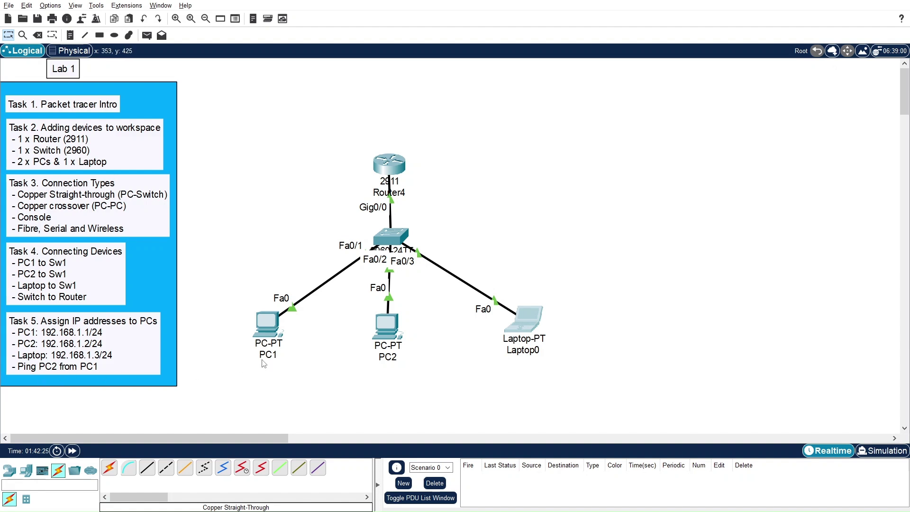
pyautogui.click(266, 326)
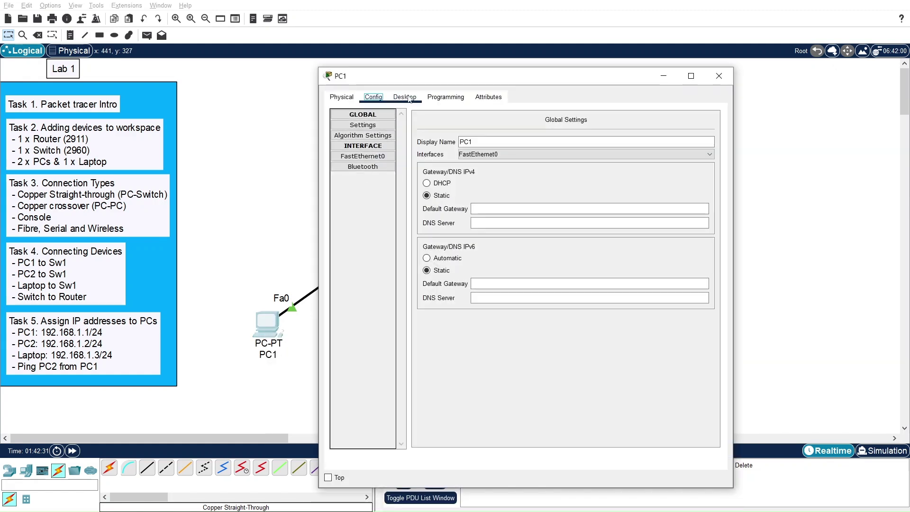
pyautogui.click(408, 98)
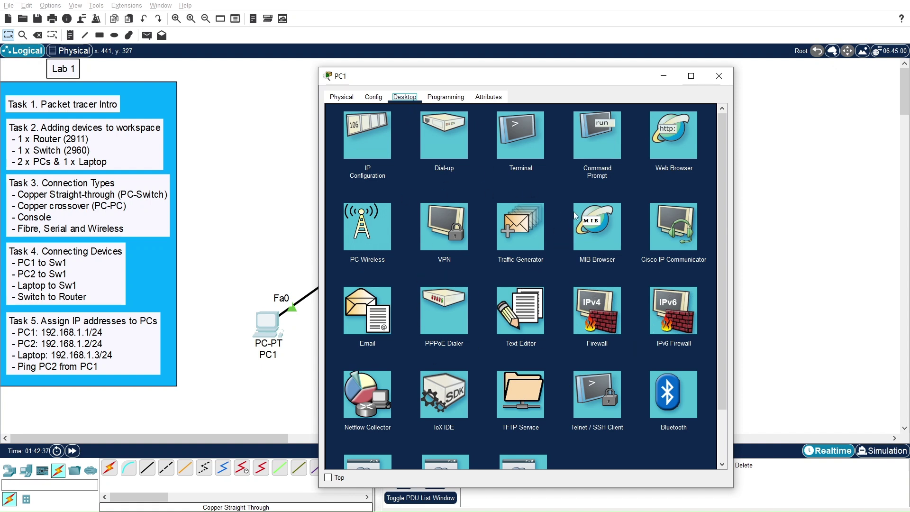
pyautogui.click(598, 140)
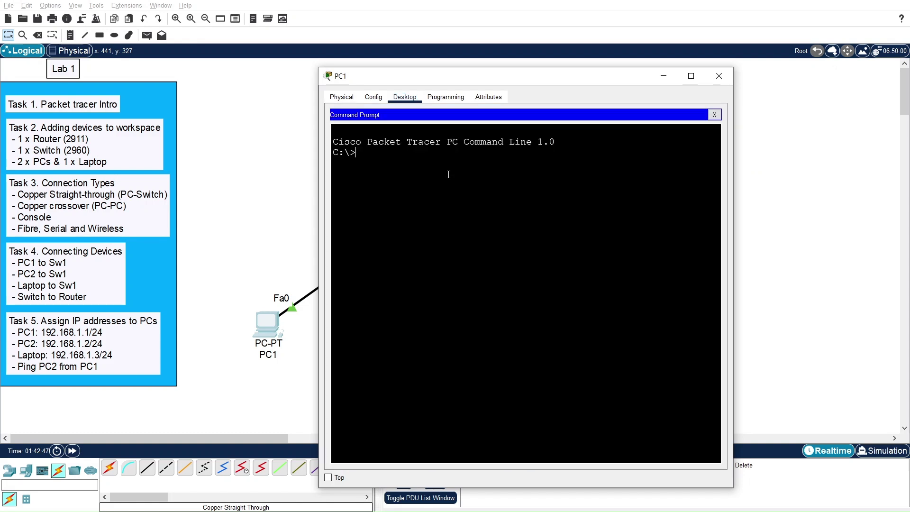
pyautogui.write('ping 192.168.1.2')
pyautogui.press('Return')
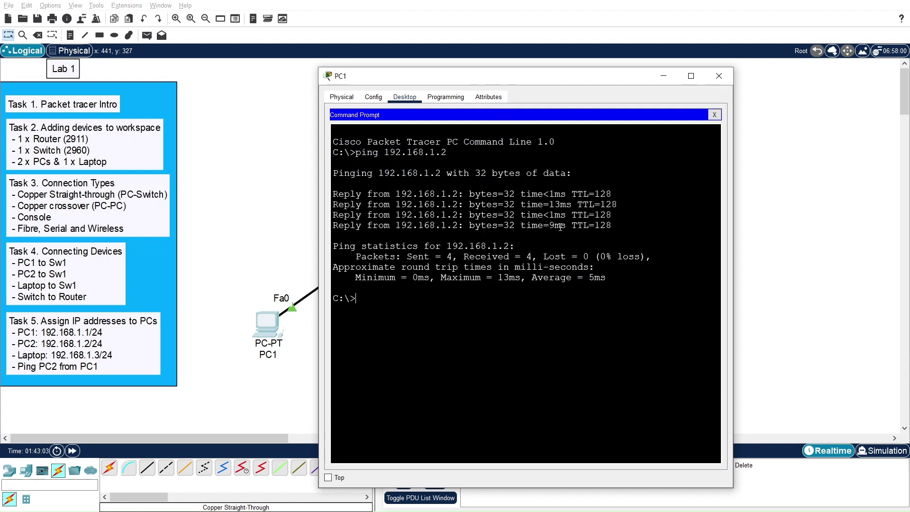
# Ping the laptop at 192.168.1.3 from PC1's Command Prompt and close PC1's window.
pyautogui.write('ping 192.168.1.3')
pyautogui.press('Return')
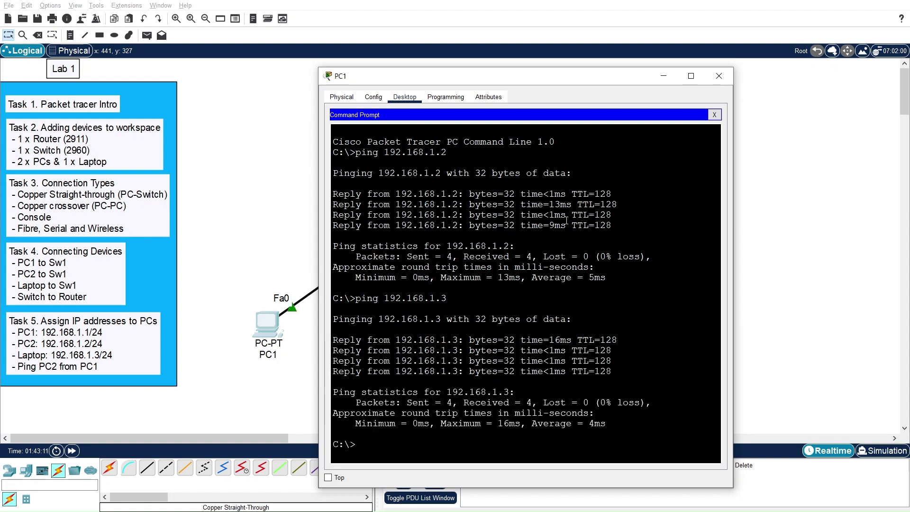
pyautogui.click(719, 78)
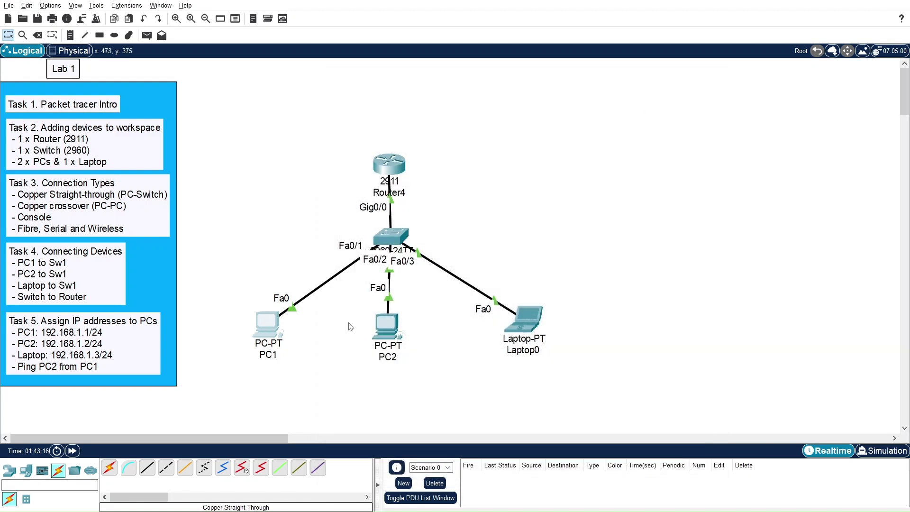